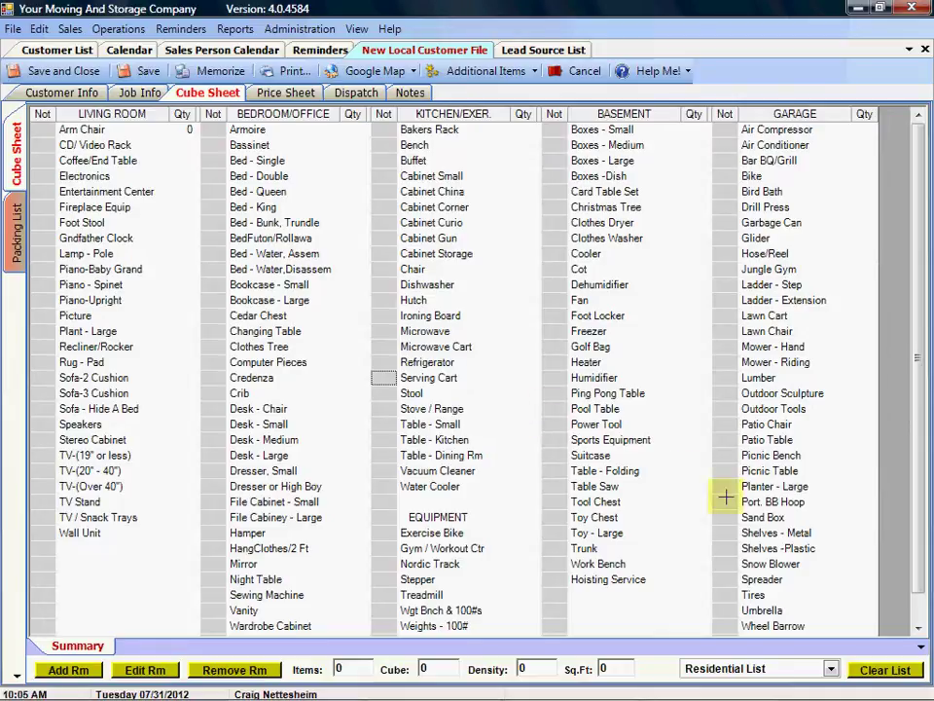
# Step: Look at the Per Room and Office List versions of the cube sheet and return to the Residential List
pyautogui.click(831, 670)
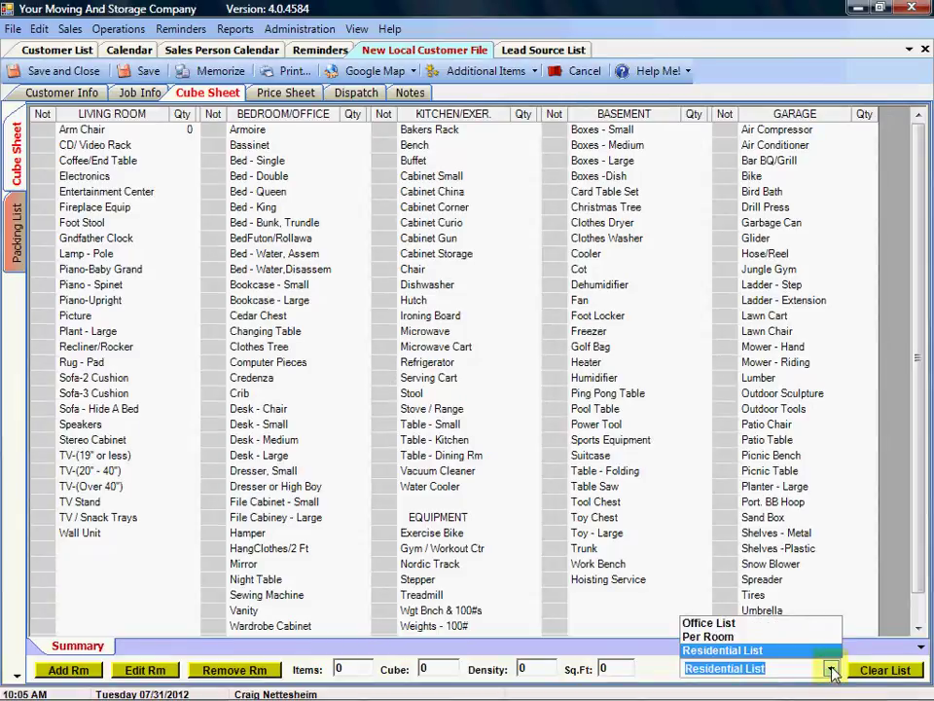
pyautogui.click(722, 637)
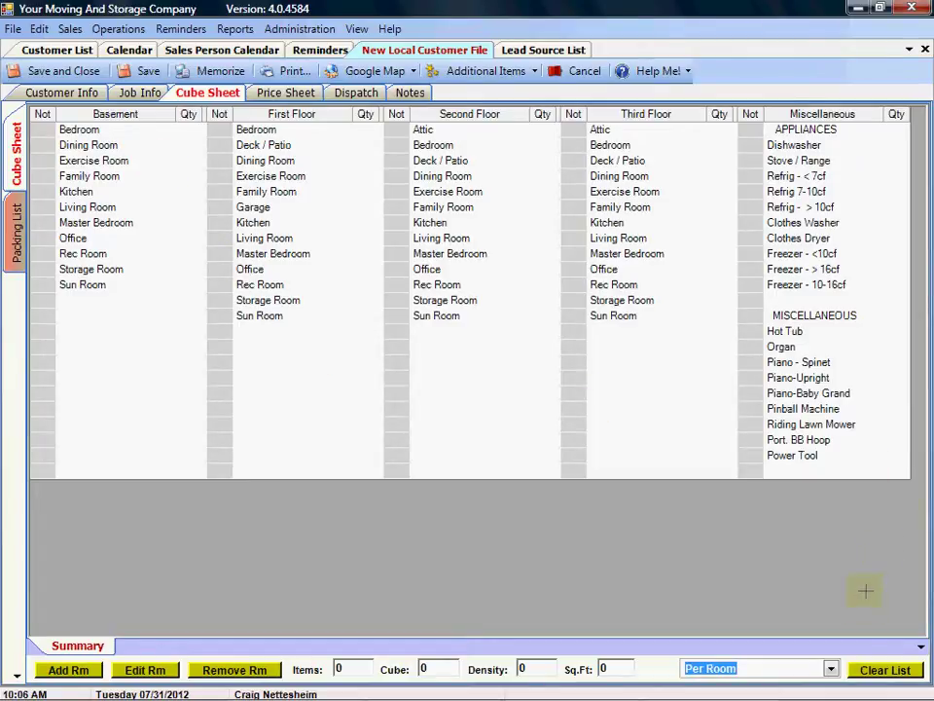
pyautogui.click(832, 670)
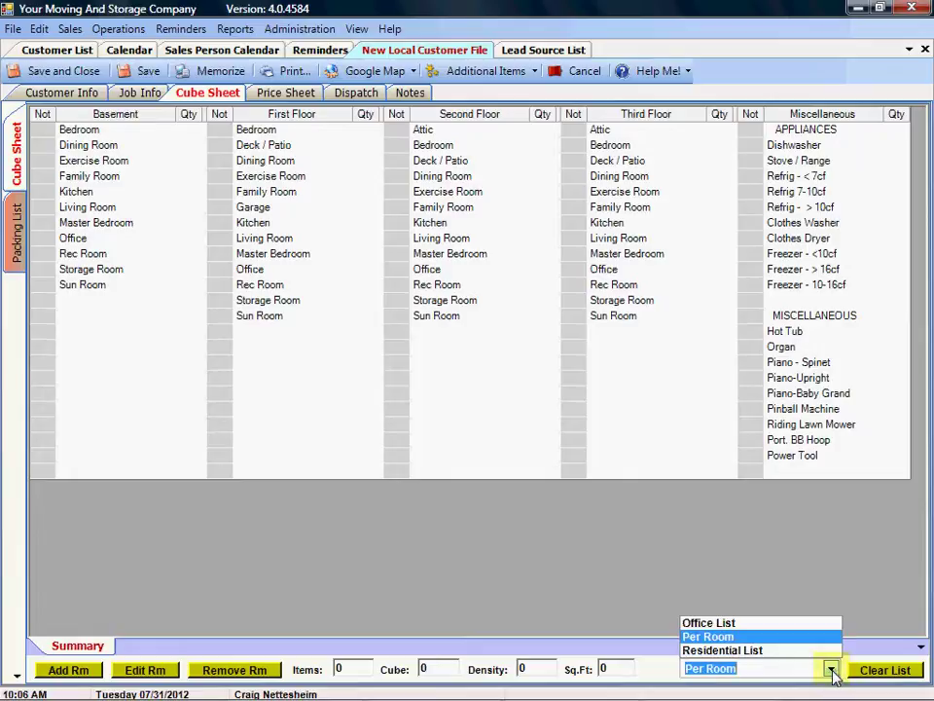
pyautogui.click(720, 623)
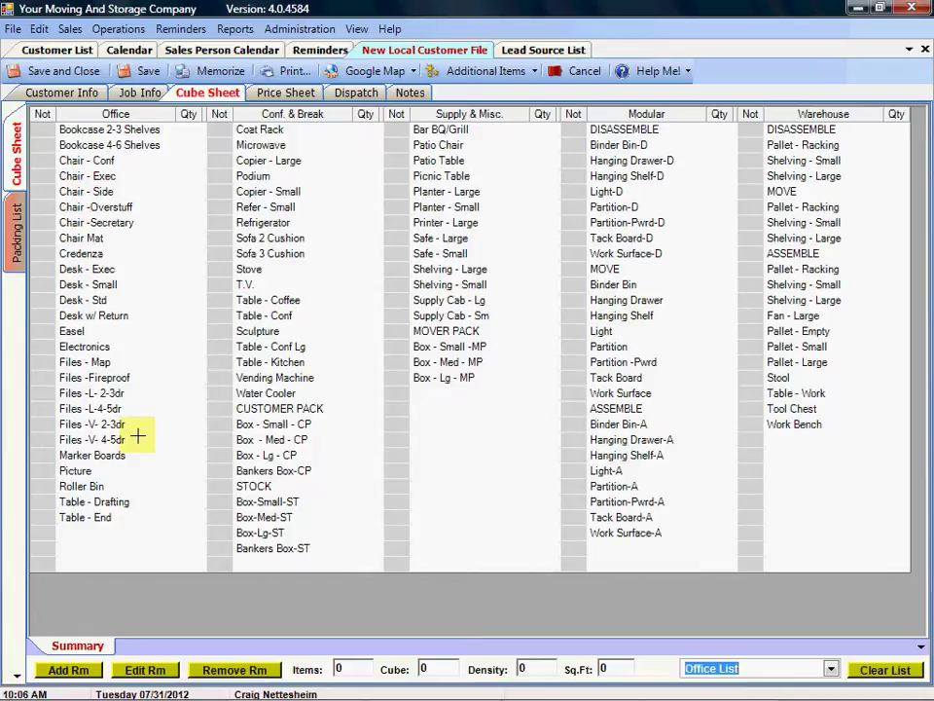
pyautogui.click(831, 668)
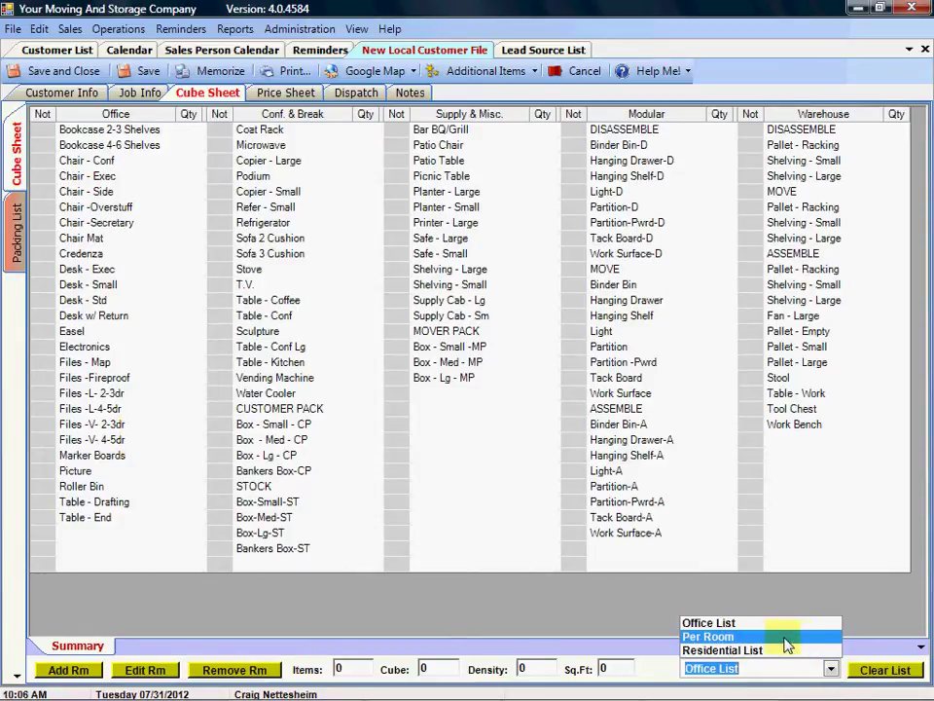
pyautogui.click(744, 649)
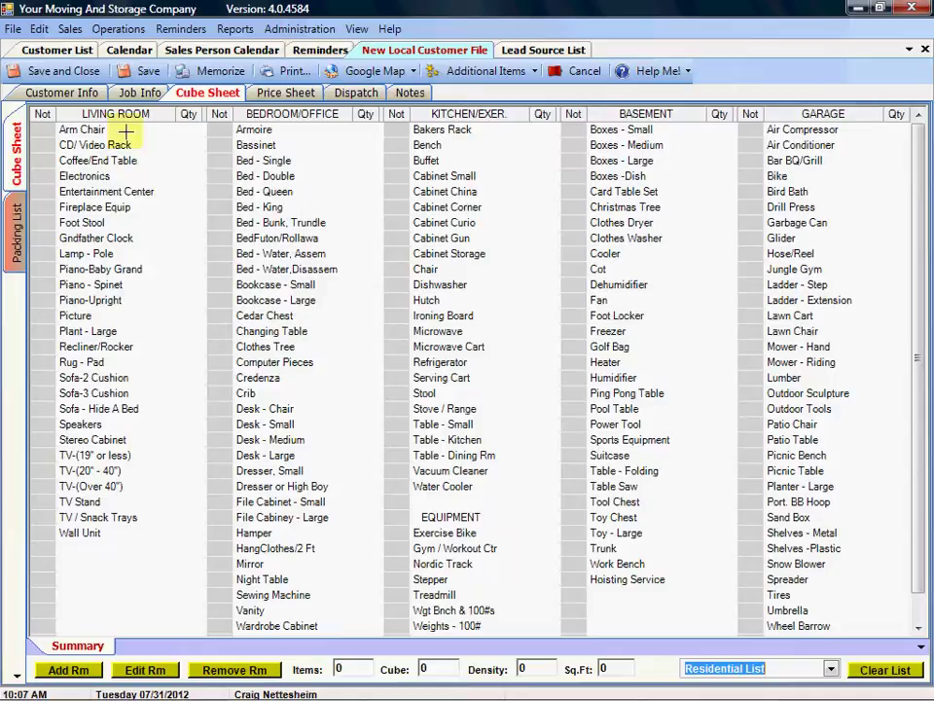
# Step: Raise the Living Room Arm Chair quantity to 3 and lower it back to 1
pyautogui.click(187, 130)
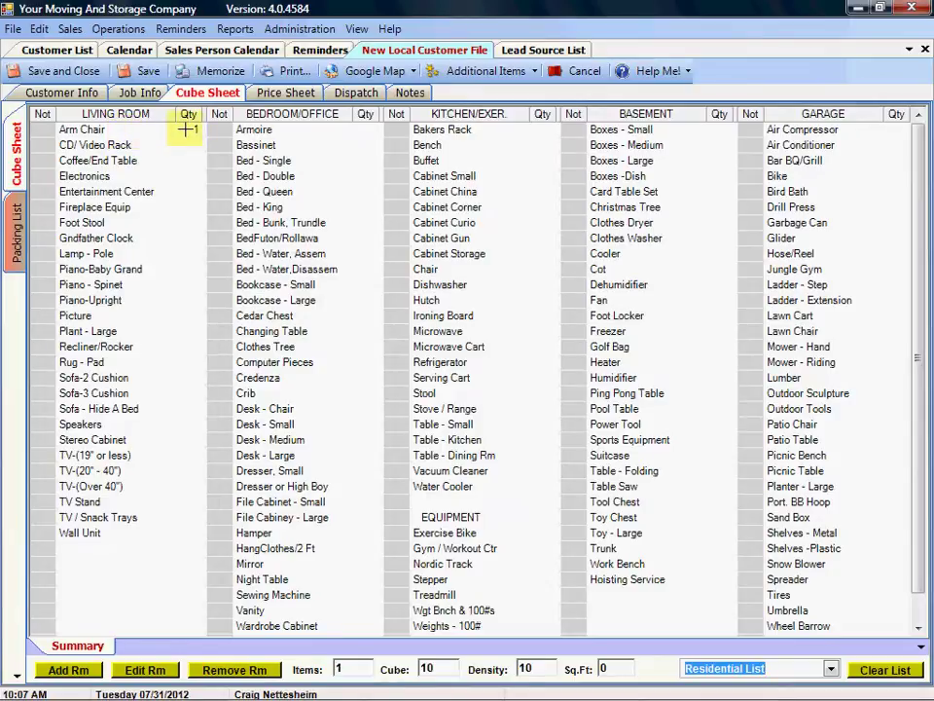
pyautogui.click(188, 129)
pyautogui.click(188, 129)
pyautogui.rightClick(186, 130)
pyautogui.rightClick(186, 129)
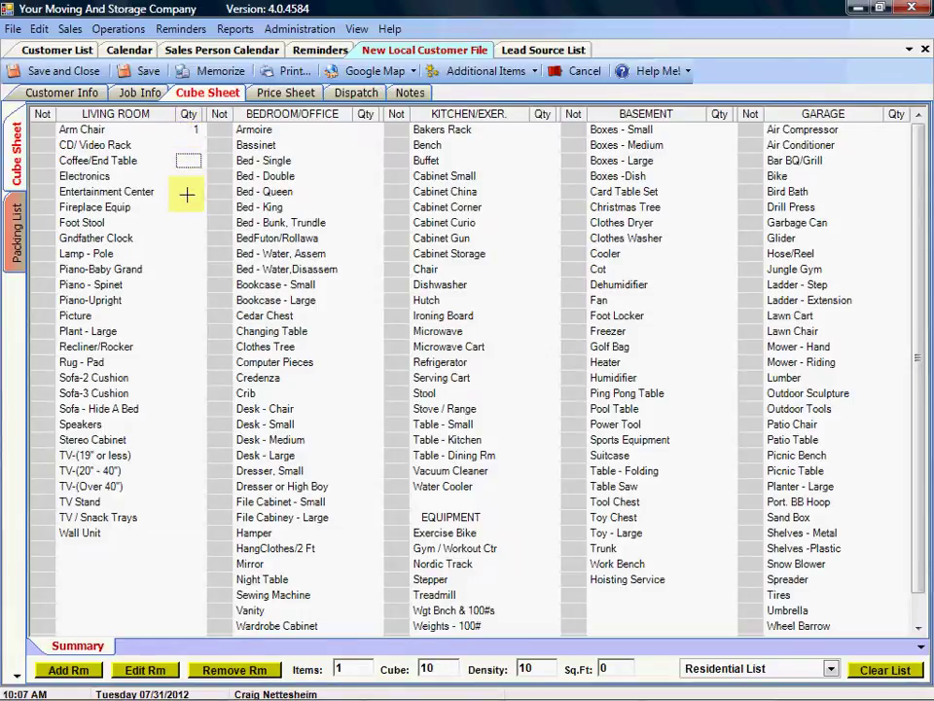
pyautogui.write('66')
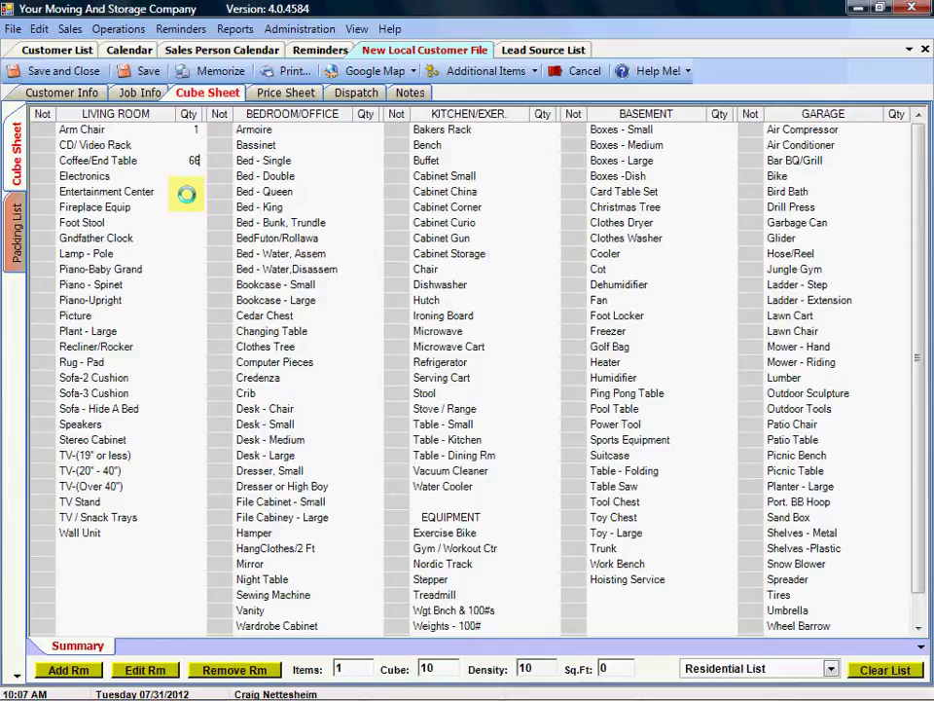
pyautogui.press('BackSpace')
pyautogui.press('BackSpace')
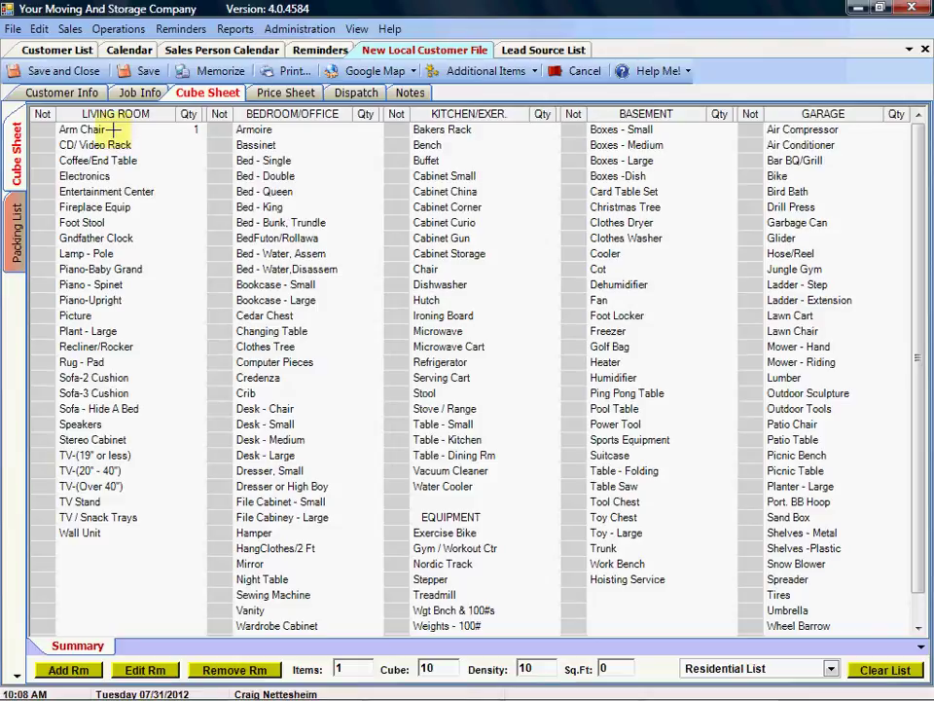
# Step: Review the Arm Chair's item details, including its piece rate and notes, and save and close them
pyautogui.click(114, 130)
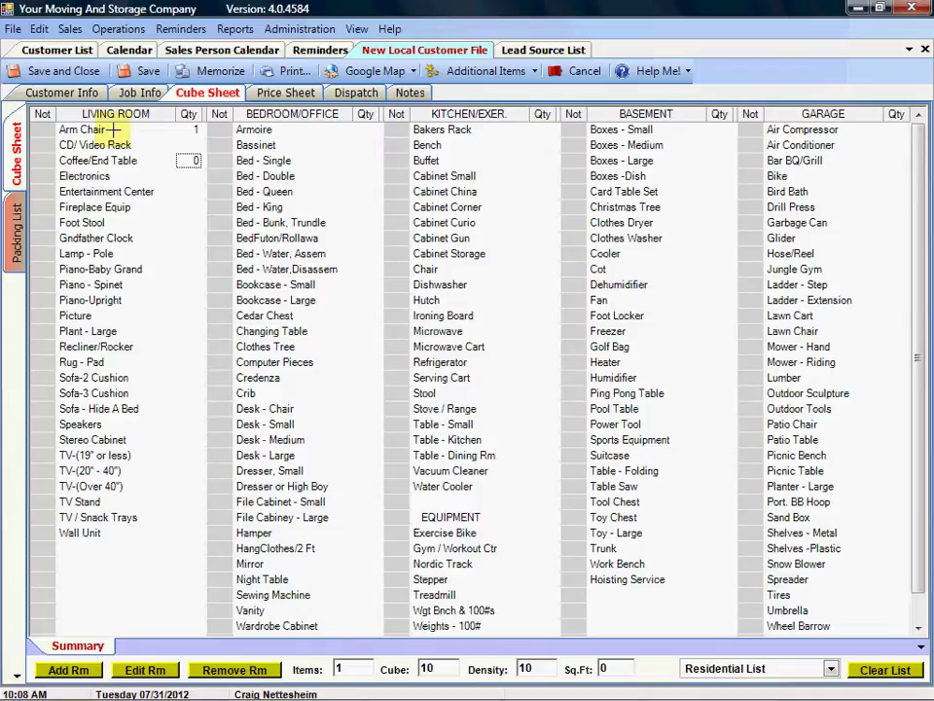
pyautogui.doubleClick(114, 130)
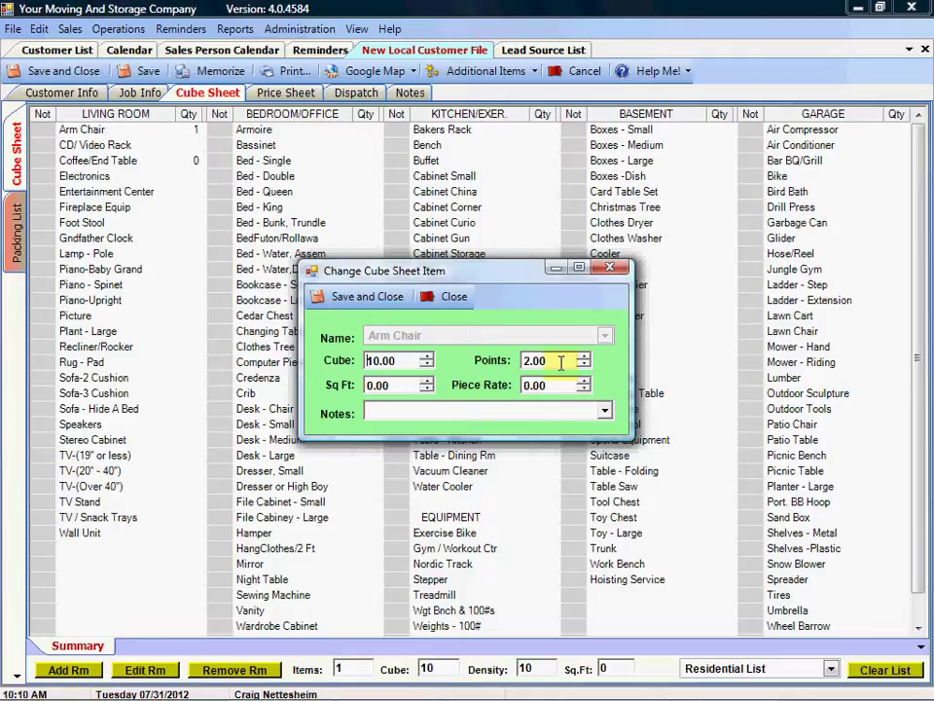
pyautogui.click(559, 387)
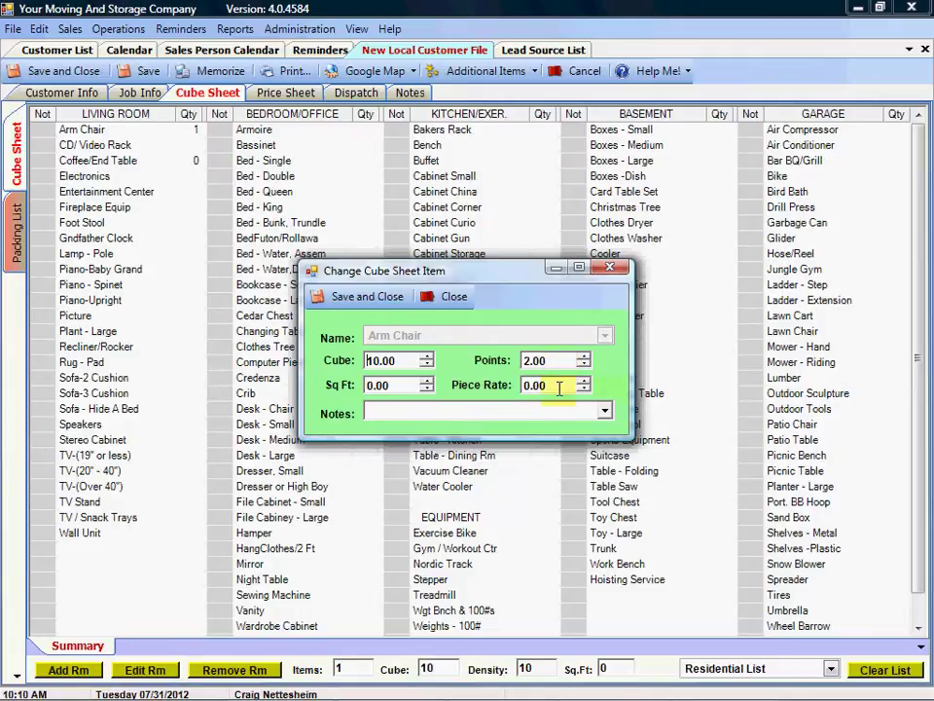
pyautogui.moveTo(560, 386); pyautogui.dragTo(507, 396)
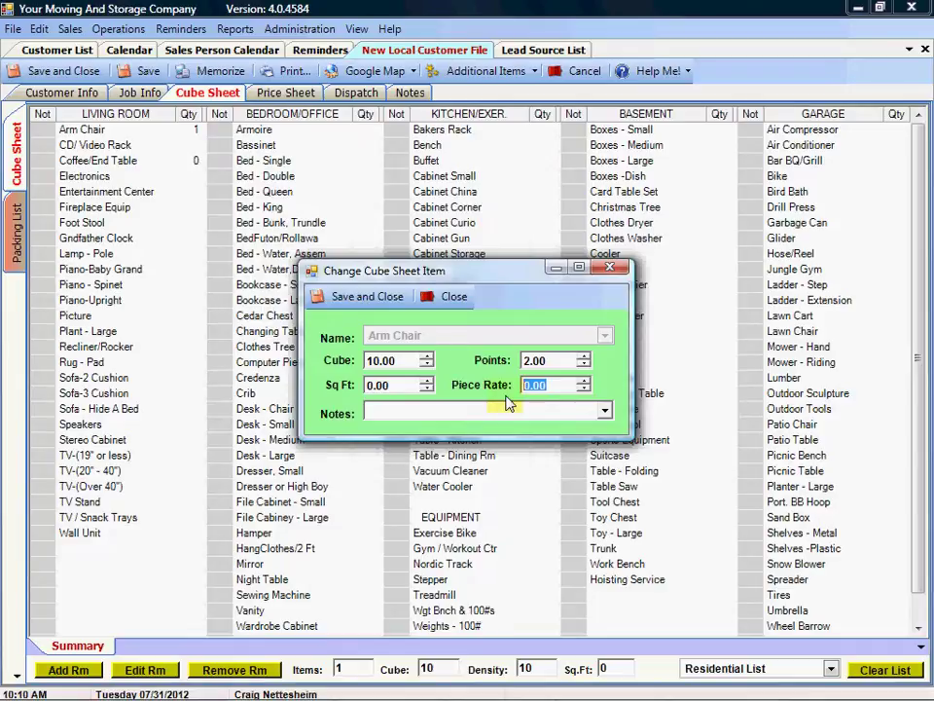
pyautogui.click(403, 414)
pyautogui.click(157, 130)
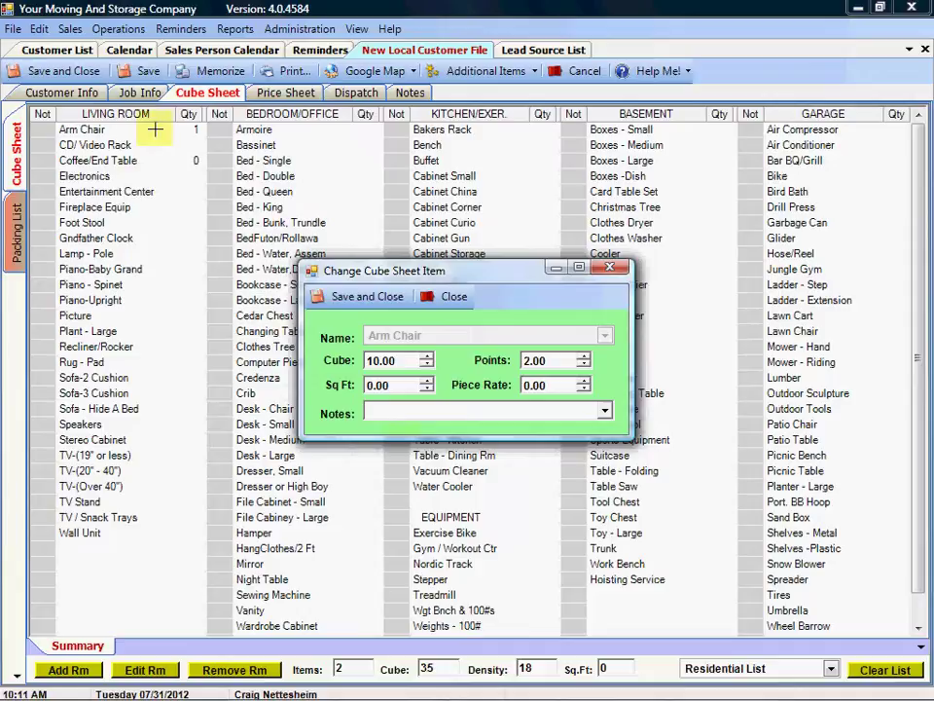
pyautogui.click(365, 297)
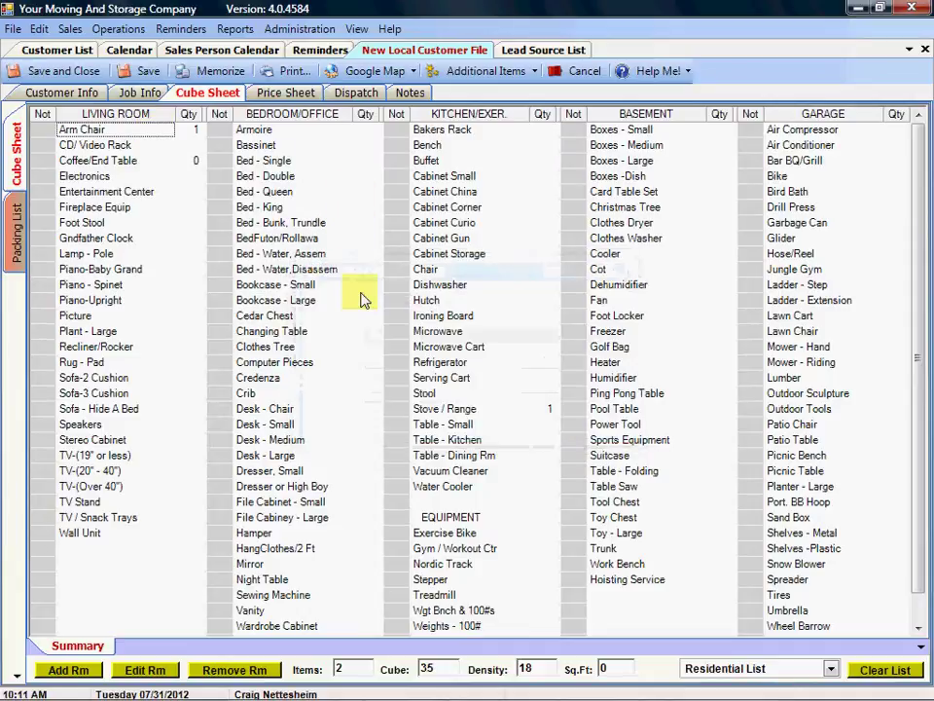
# Step: Add one Refrigerator from the Kitchen column and acknowledge the customer question about it
pyautogui.click(546, 364)
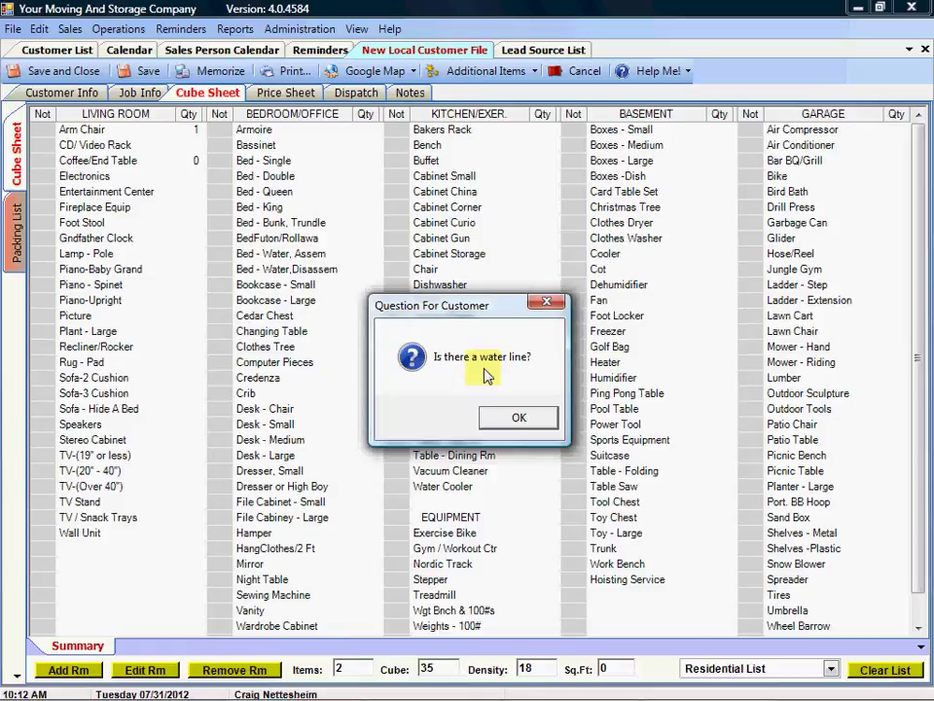
pyautogui.click(513, 426)
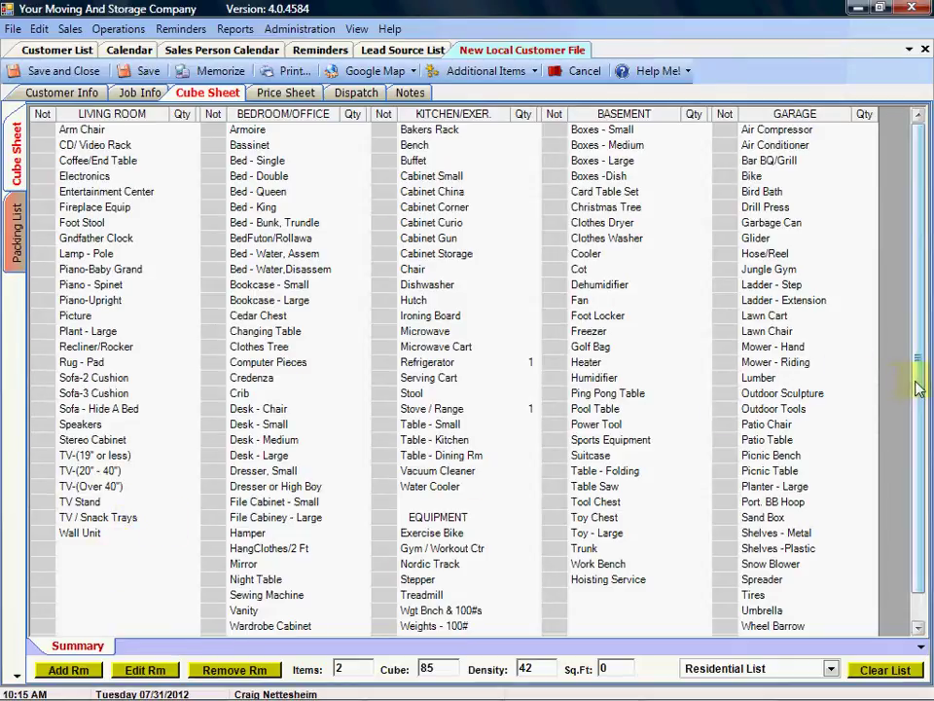
# Step: Start a new item in the empty row below Wall Unit in the Living Room column and choose Kiln as its name
pyautogui.moveTo(913, 376); pyautogui.dragTo(914, 396)
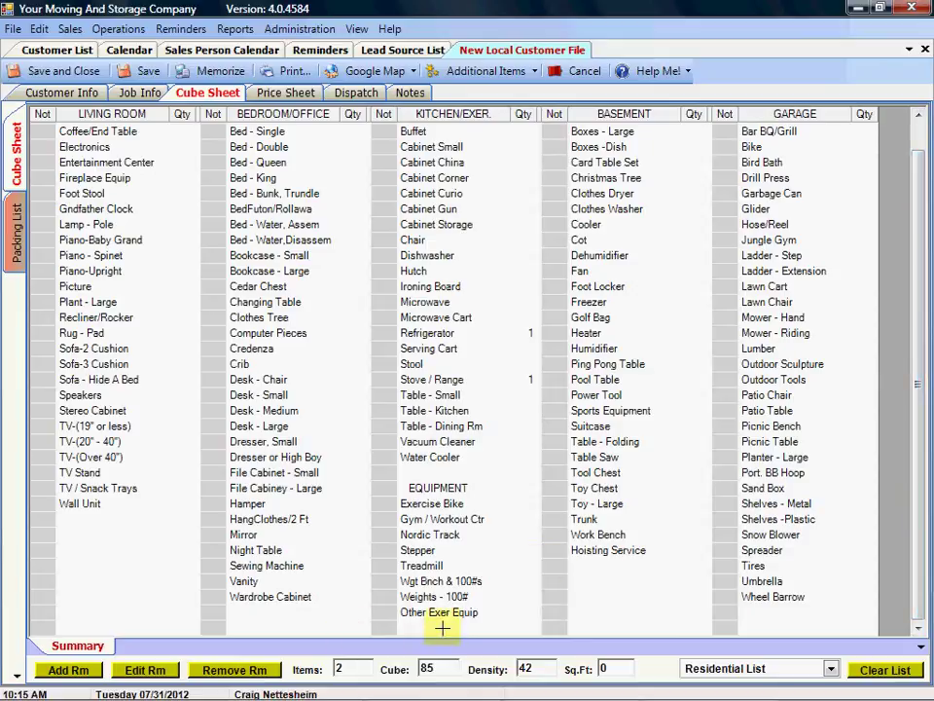
pyautogui.doubleClick(90, 521)
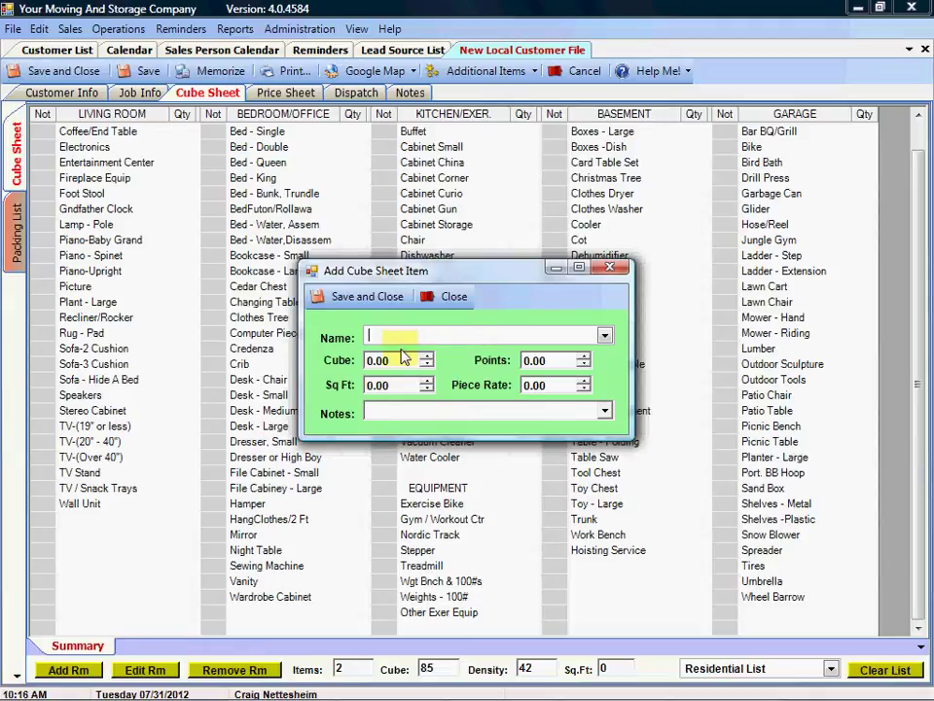
pyautogui.write('Ki')
pyautogui.write('t')
pyautogui.click(604, 337)
pyautogui.click(604, 336)
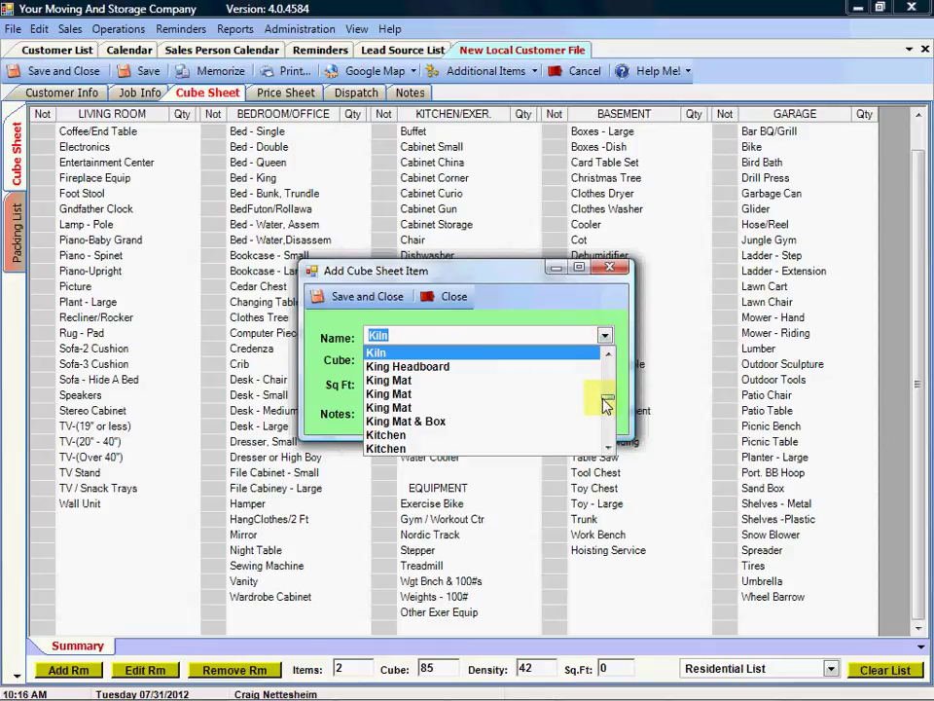
pyautogui.moveTo(604, 404)
pyautogui.mouseDown()
pyautogui.moveTo(610, 409)
pyautogui.moveTo(609, 399)
pyautogui.mouseUp()
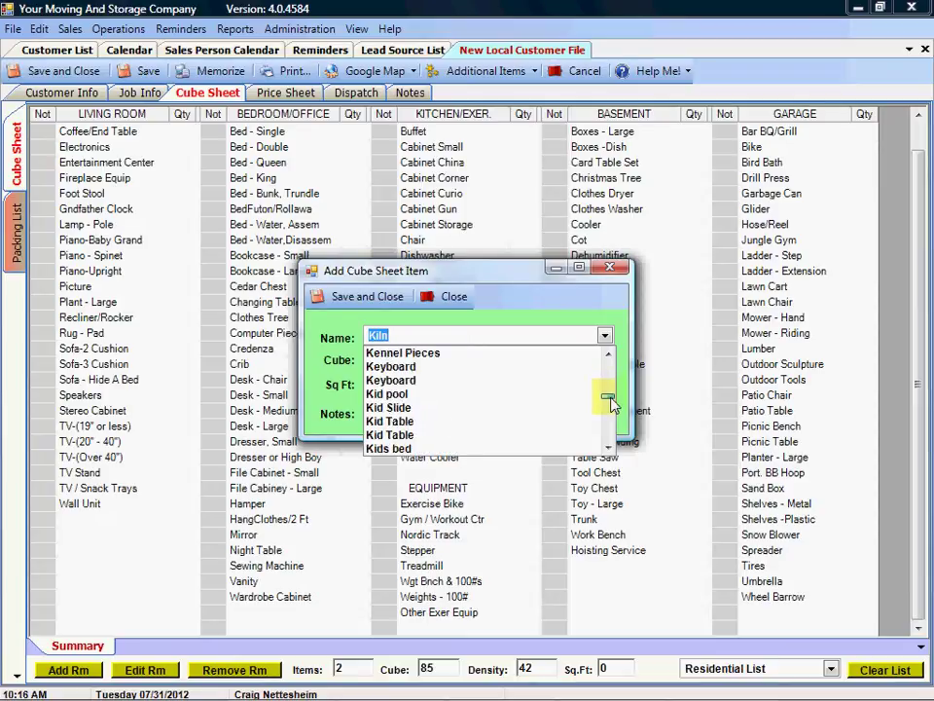
pyautogui.click(608, 447)
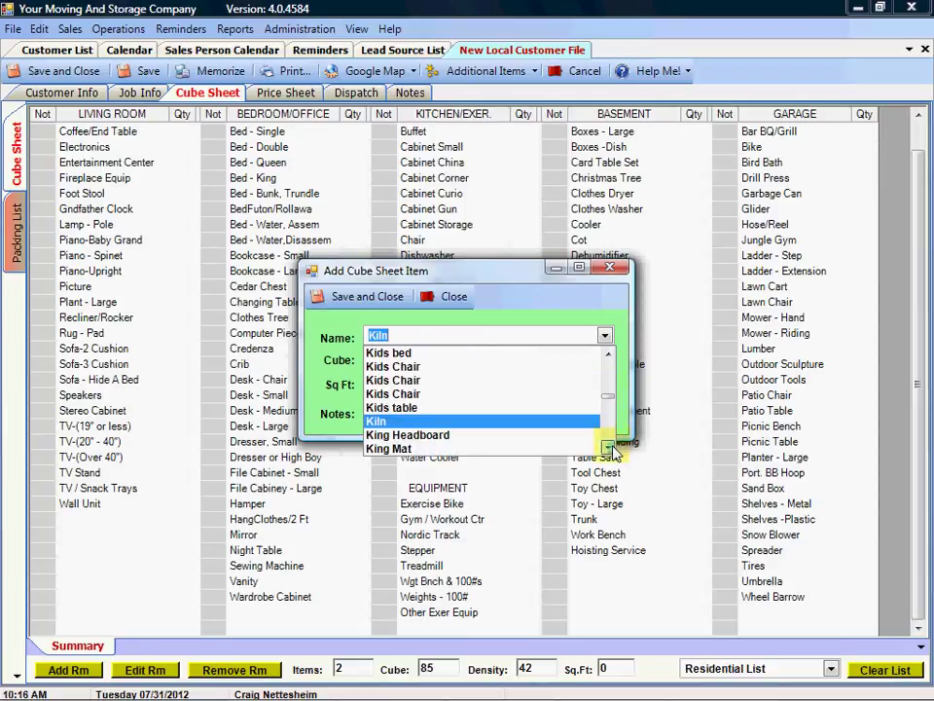
pyautogui.click(387, 421)
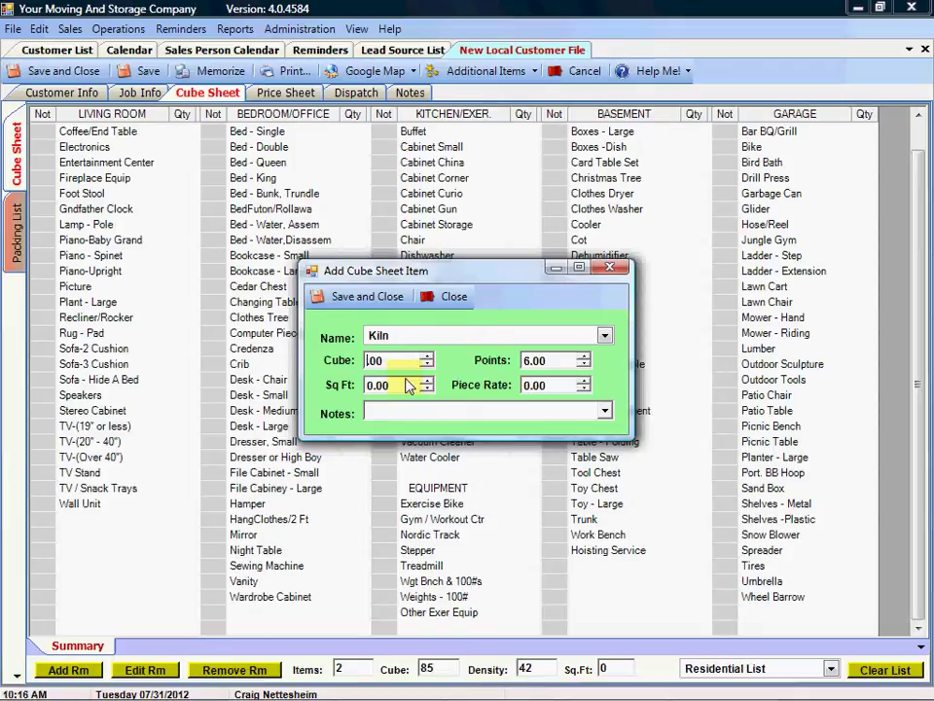
# Step: Set the Kiln's cube to 15, save the item and give it a quantity of 1
pyautogui.press('BackSpace')
pyautogui.write('15')
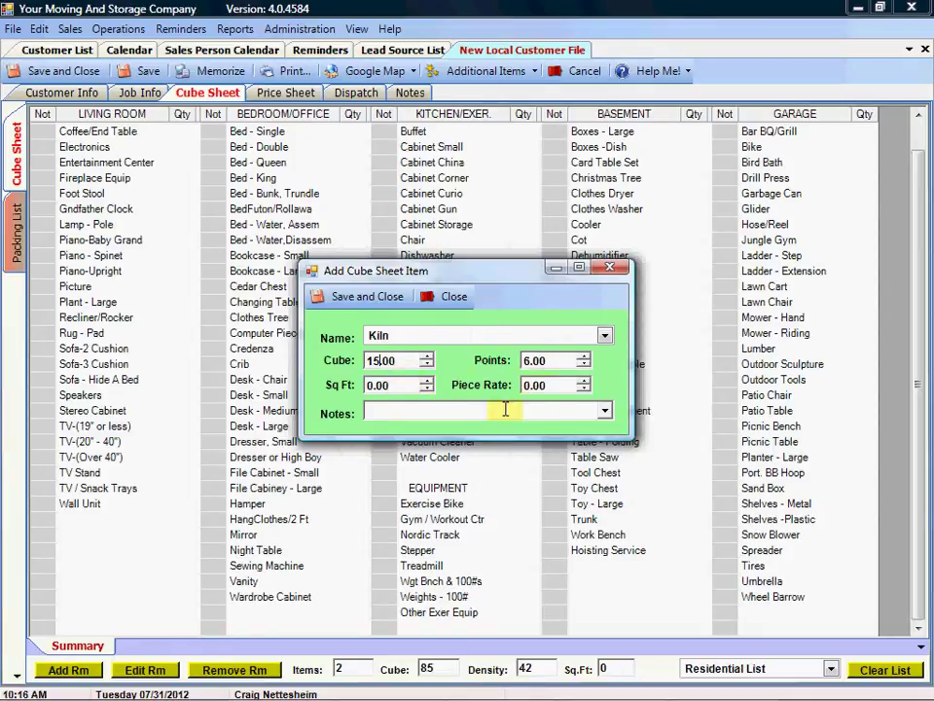
pyautogui.click(336, 296)
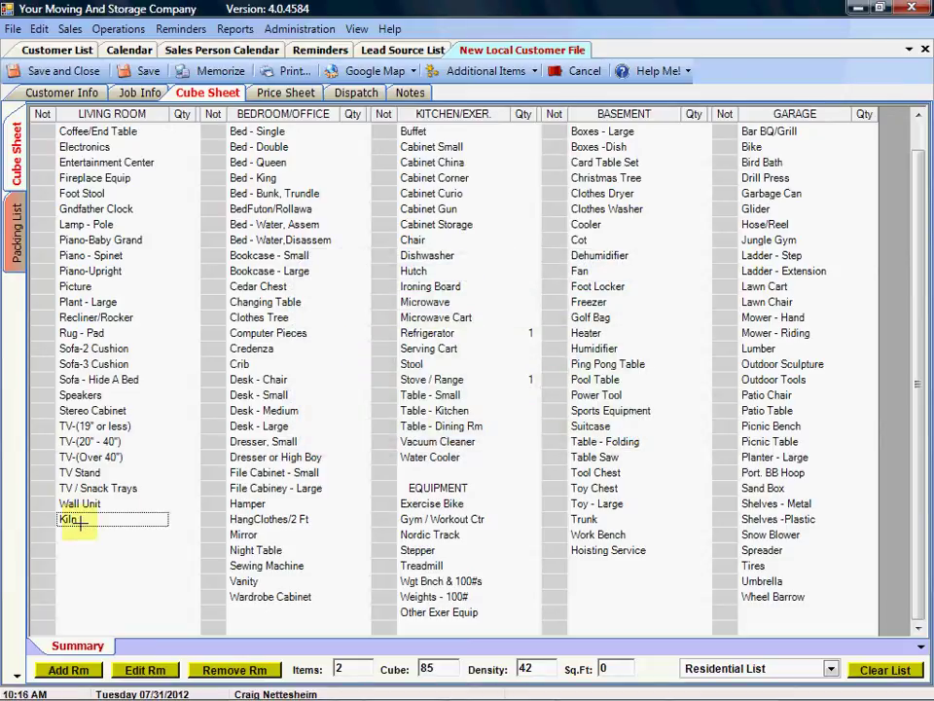
pyautogui.click(176, 519)
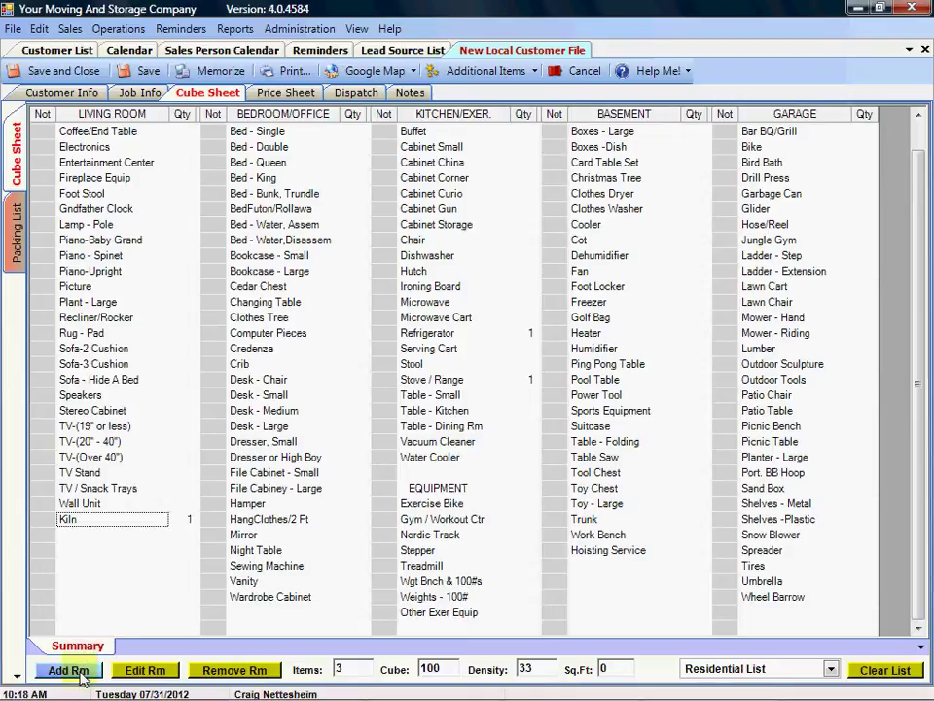
# Step: Add a room named Master Bedroom to the cube sheet
pyautogui.click(68, 672)
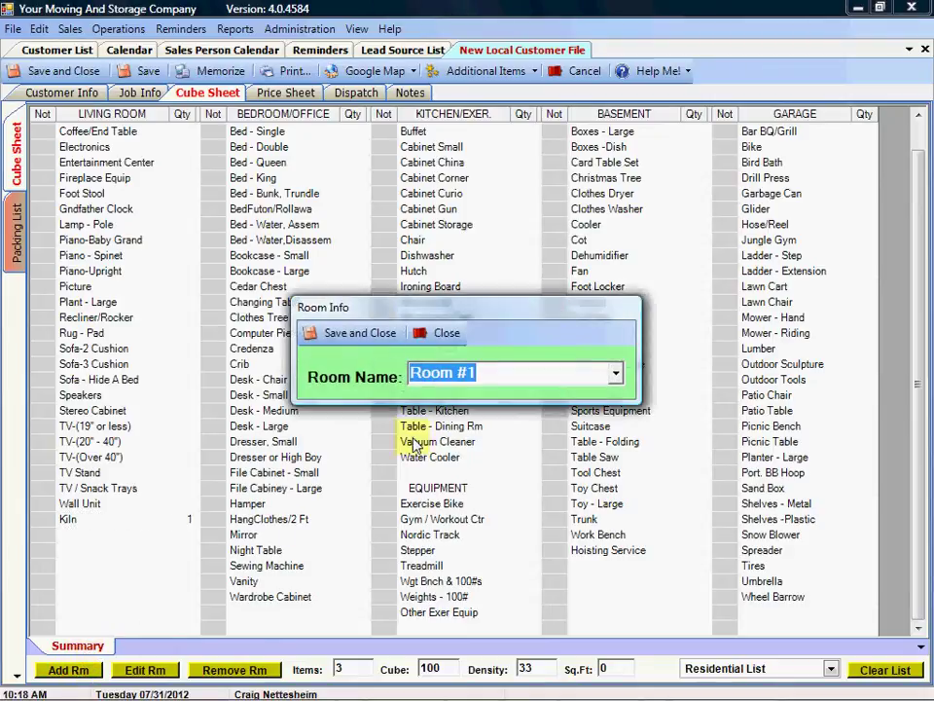
pyautogui.click(616, 376)
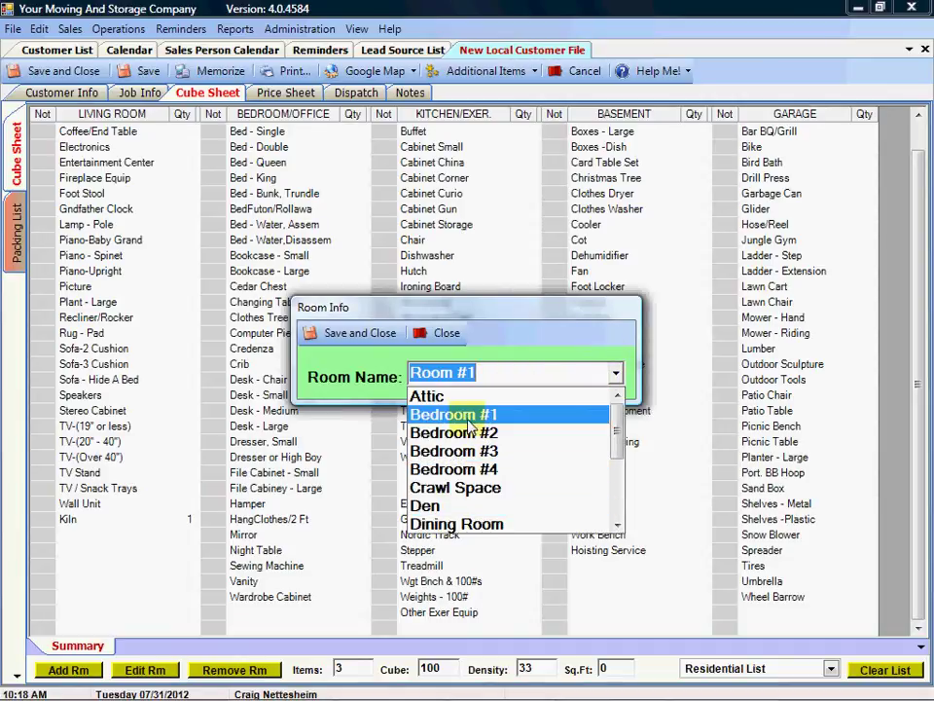
pyautogui.click(620, 492)
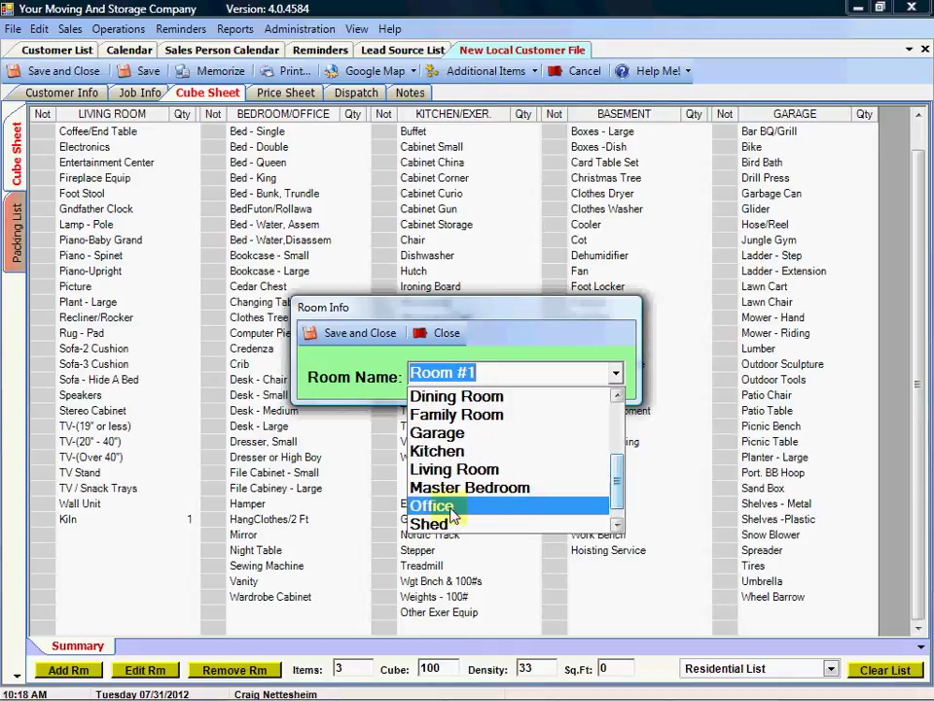
pyautogui.click(467, 484)
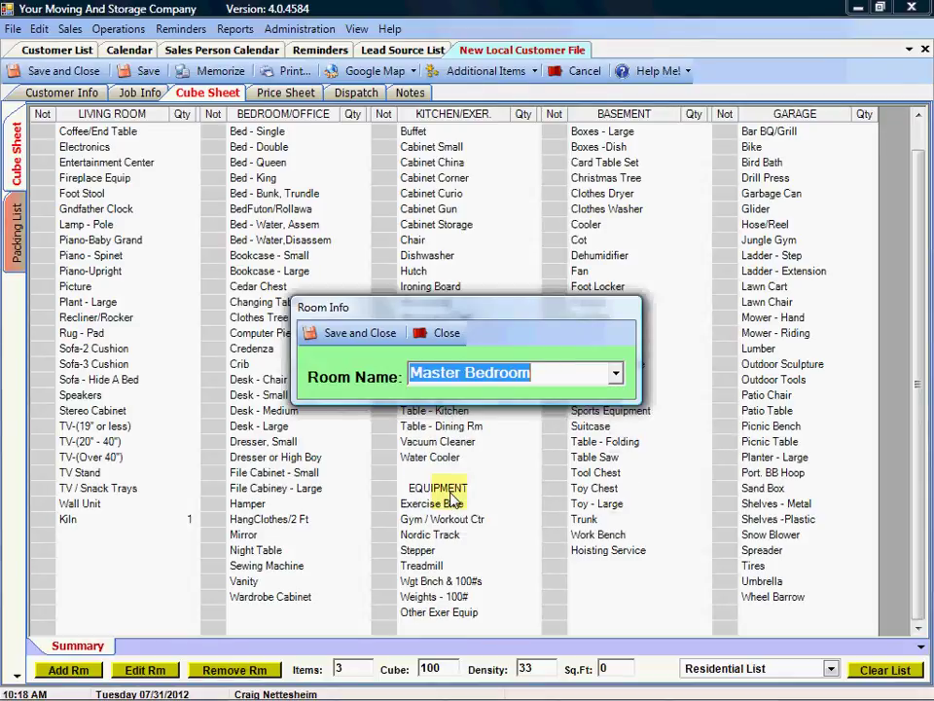
pyautogui.click(341, 332)
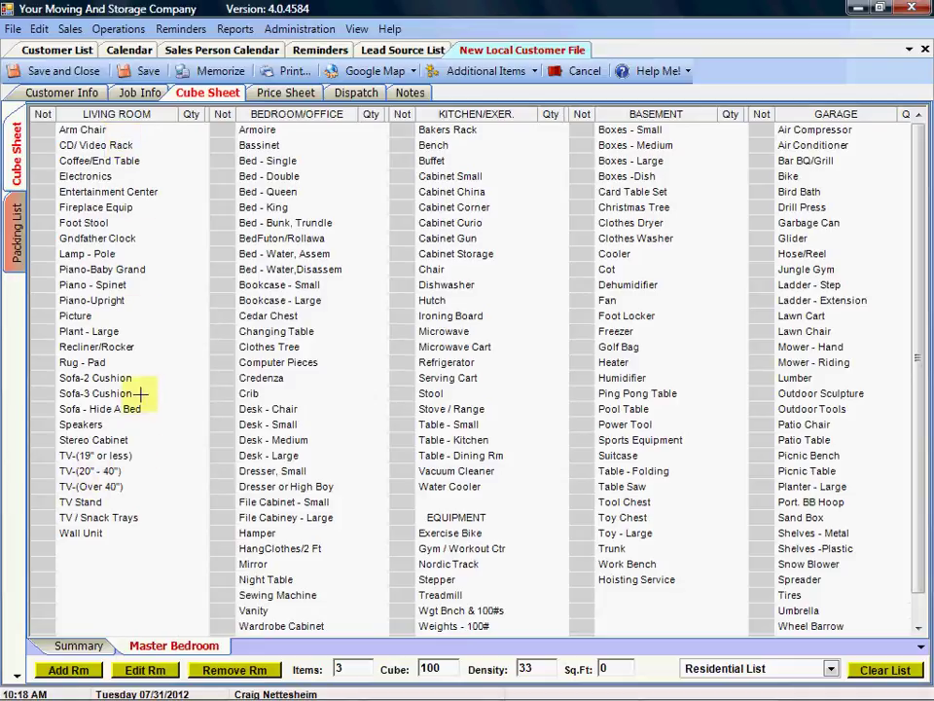
# Step: Add one Sofa-3 Cushion and one Bed - Water, Assem to the Master Bedroom, acknowledging the customer question
pyautogui.click(191, 395)
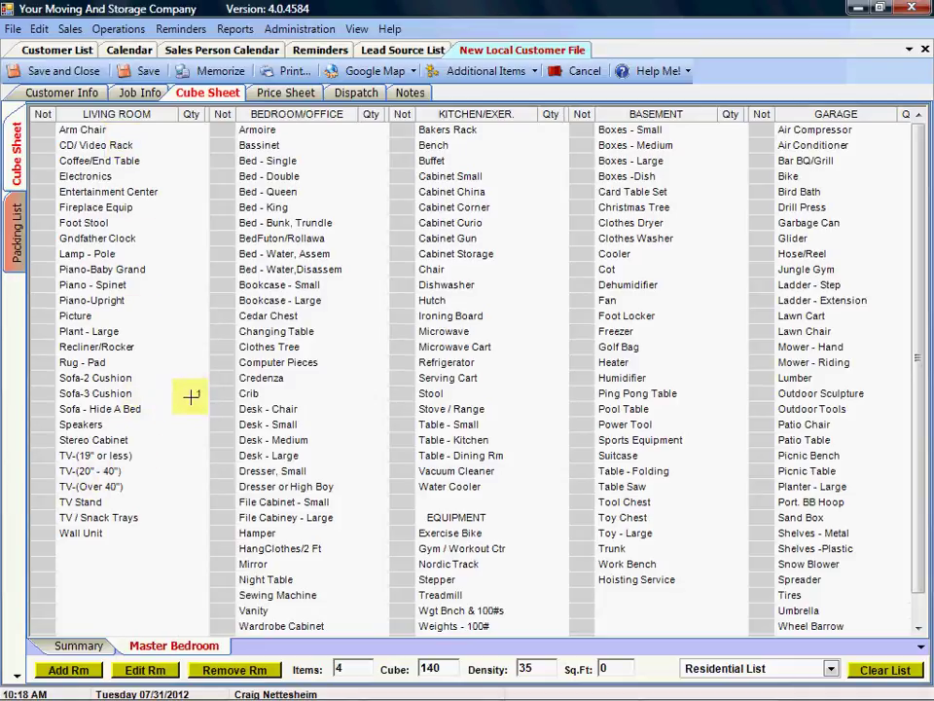
pyautogui.click(370, 255)
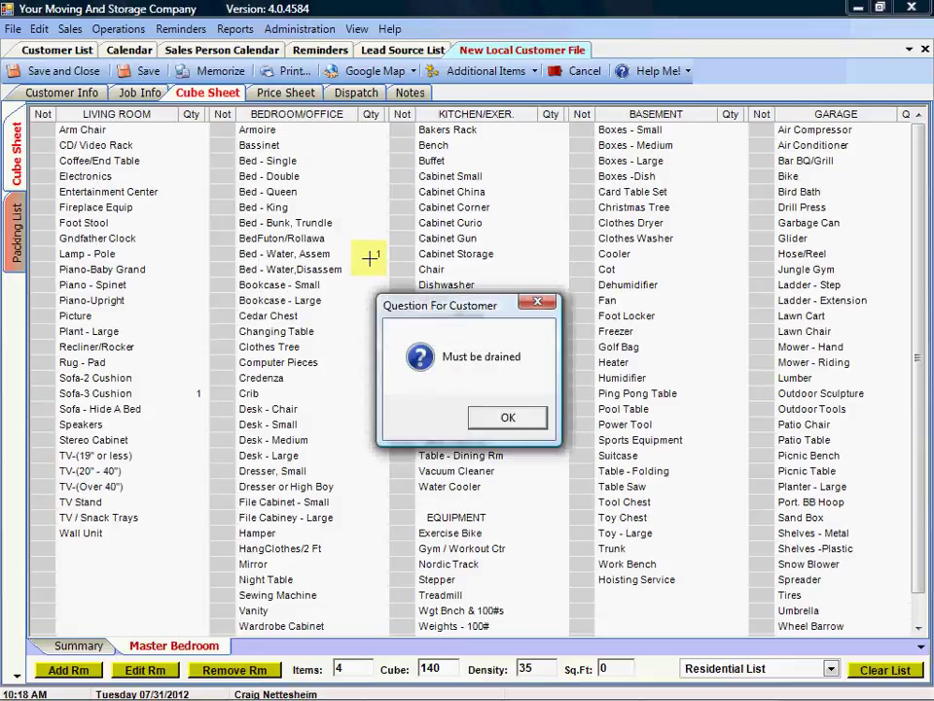
pyautogui.click(509, 416)
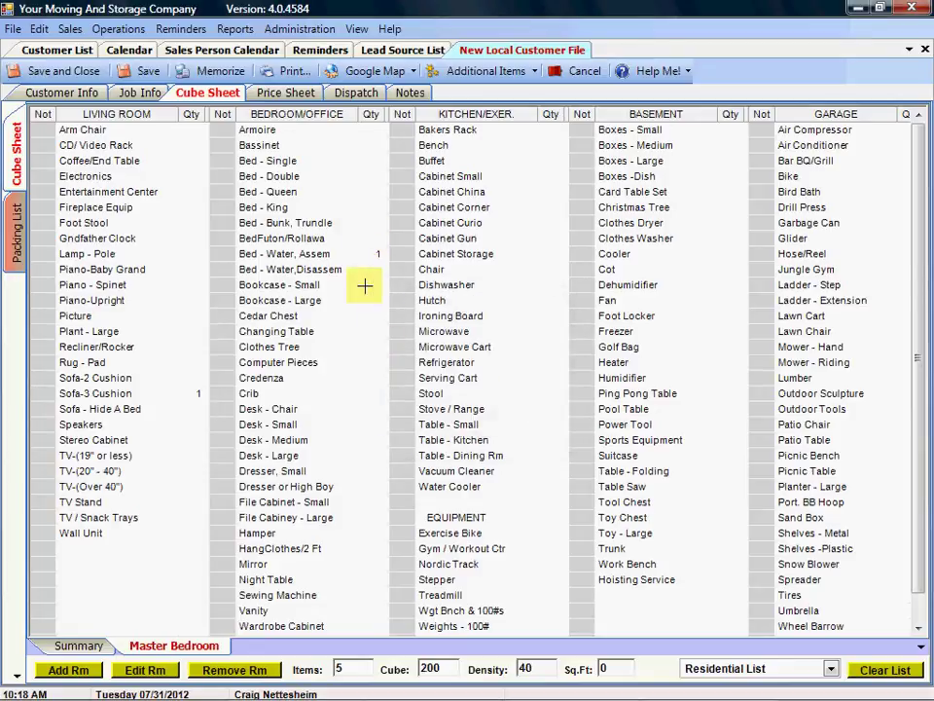
# Step: Add one Bookcase - Small and one Changing Table to the Master Bedroom
pyautogui.click(370, 286)
pyautogui.click(374, 332)
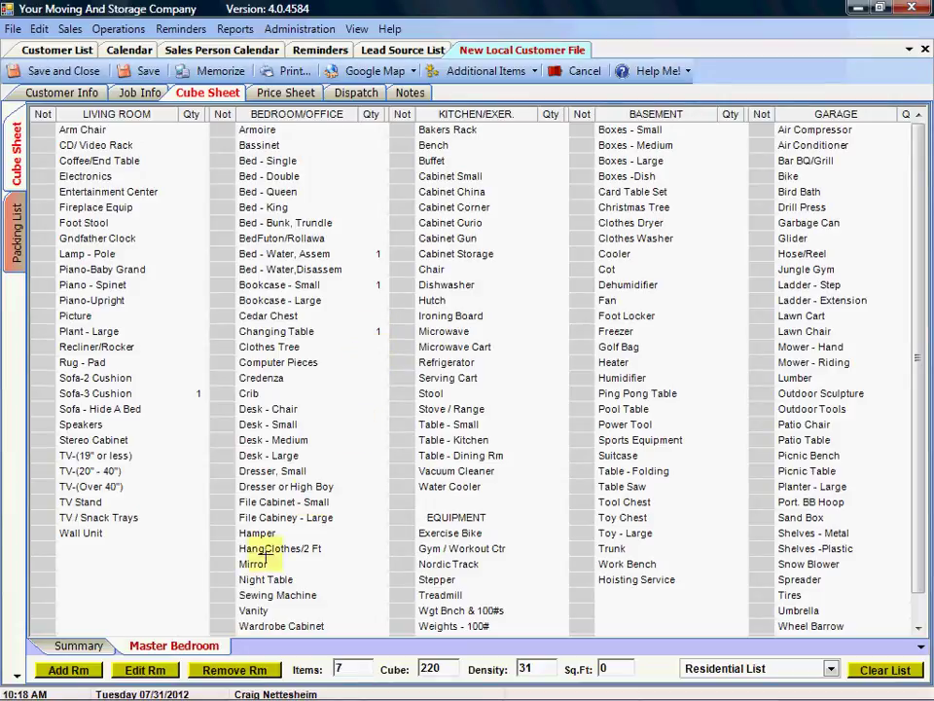
# Step: Add a second room to the cube sheet with a custom name made of its occupant's first name and "room"
pyautogui.click(68, 670)
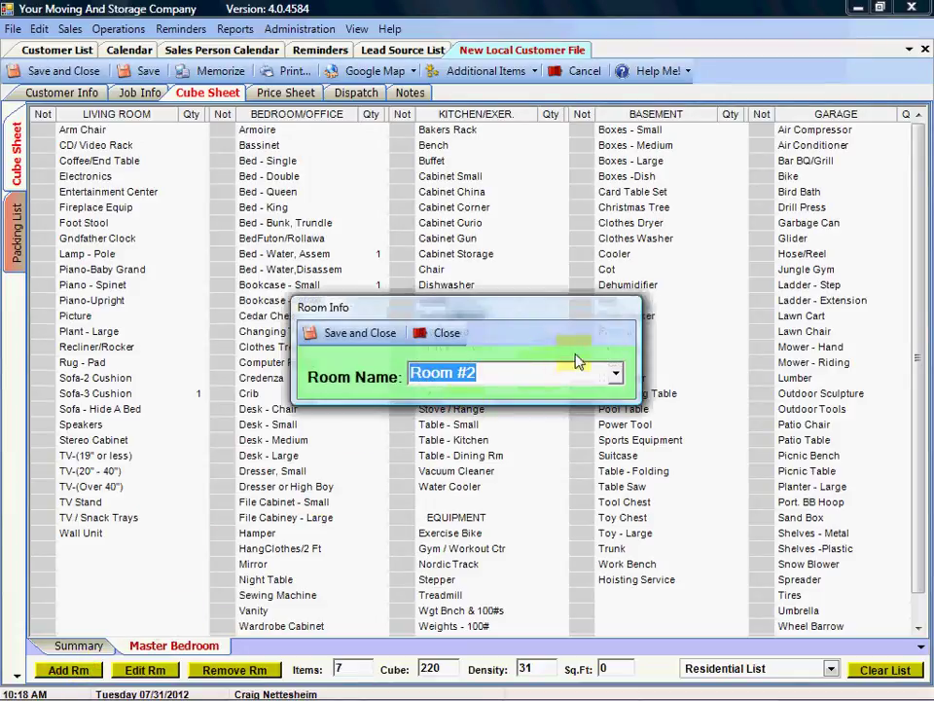
pyautogui.click(615, 374)
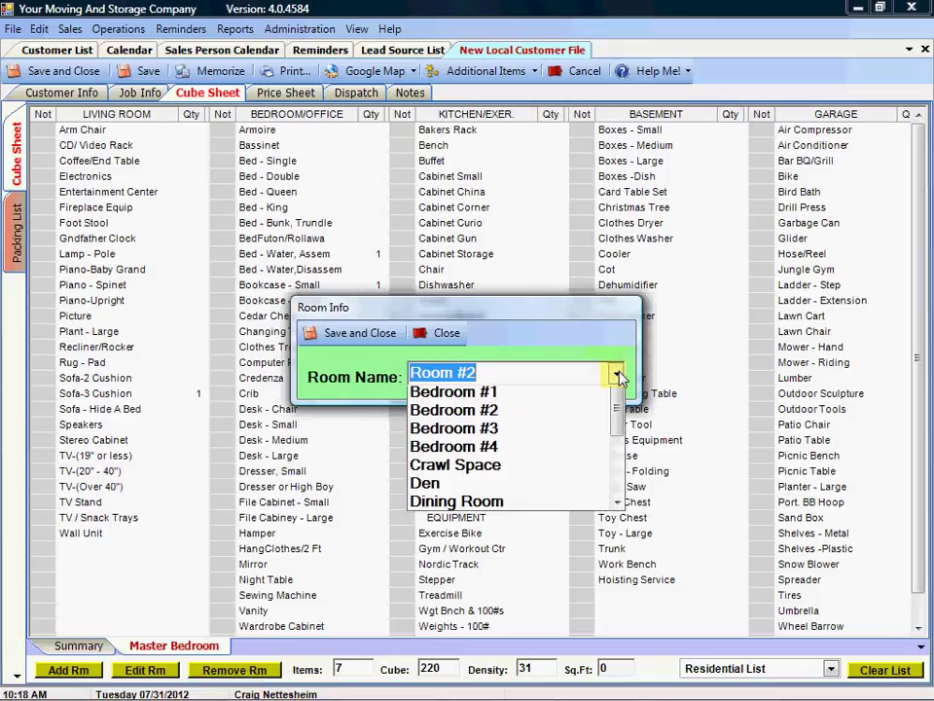
pyautogui.click(462, 434)
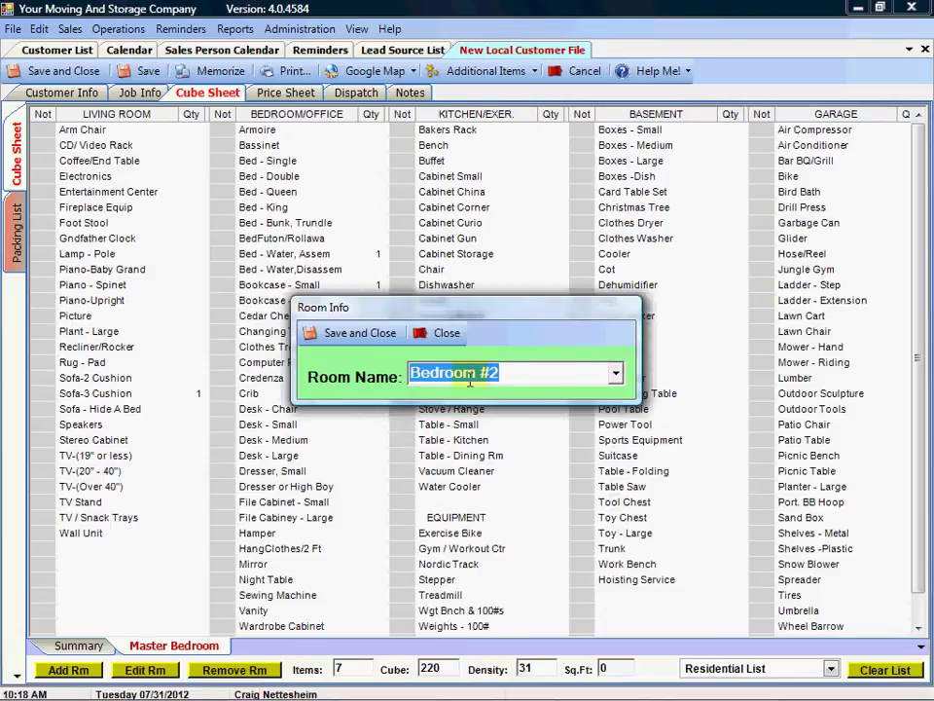
pyautogui.write('Ad')
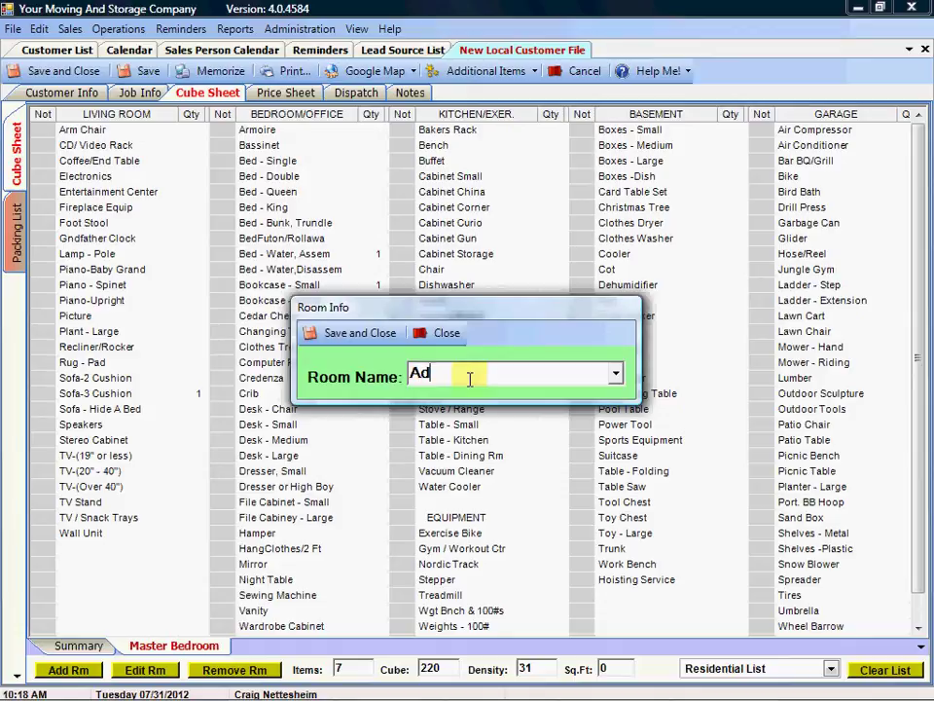
pyautogui.write("am's room")
pyautogui.click(358, 333)
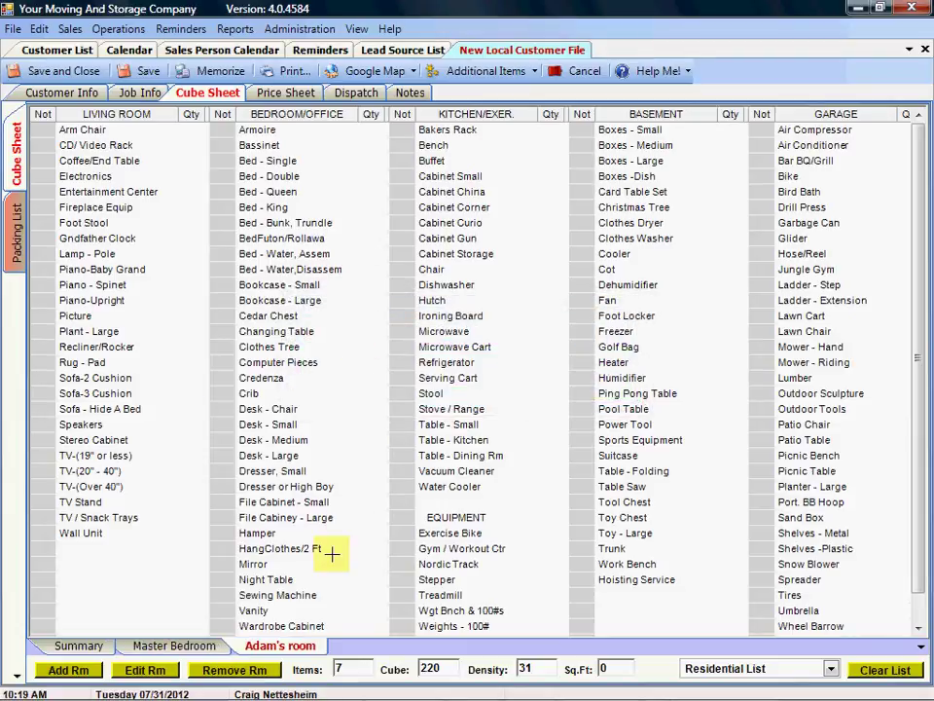
# Step: Give BedFuton/Rollawa, Bookcase - Large and Credenza a quantity of 1 each in the newly added room
pyautogui.click(379, 239)
pyautogui.click(374, 298)
pyautogui.click(369, 375)
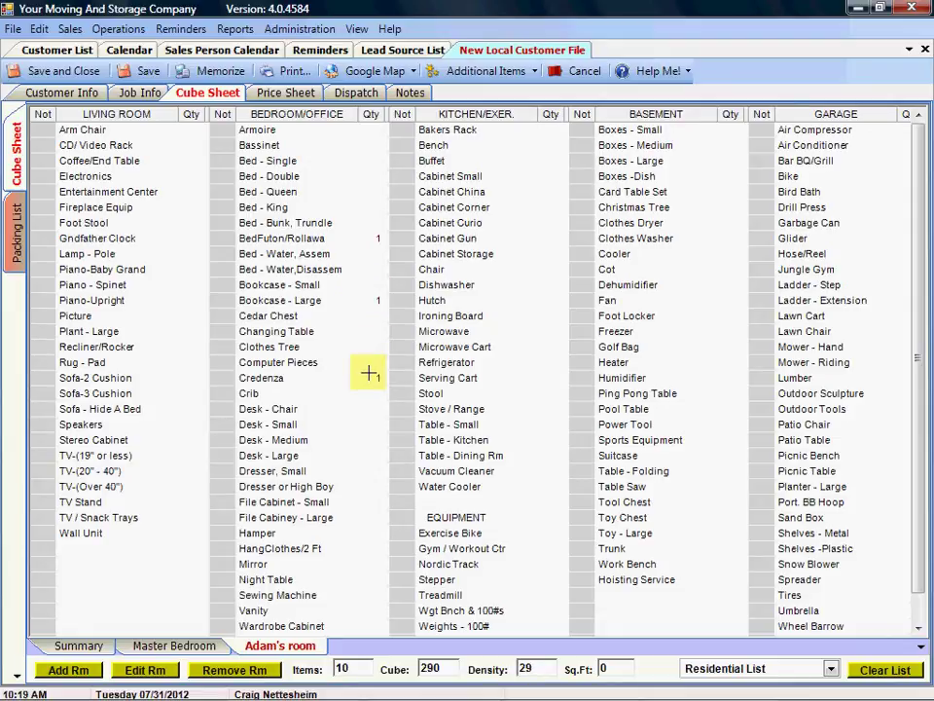
# Step: Rename the Summary room of the cube sheet as Living Room
pyautogui.click(93, 647)
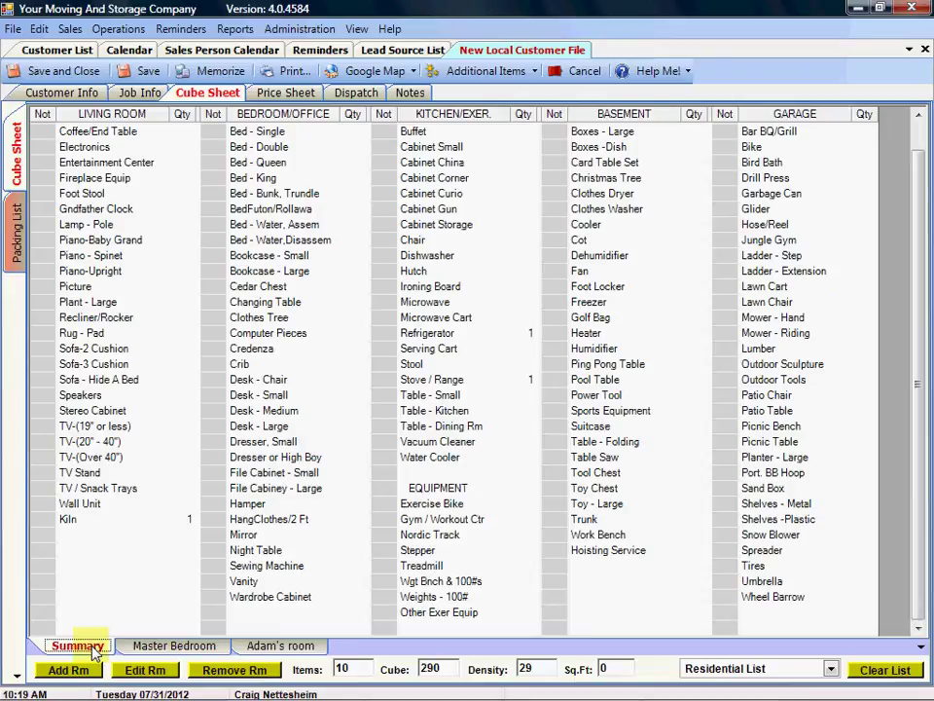
pyautogui.click(145, 671)
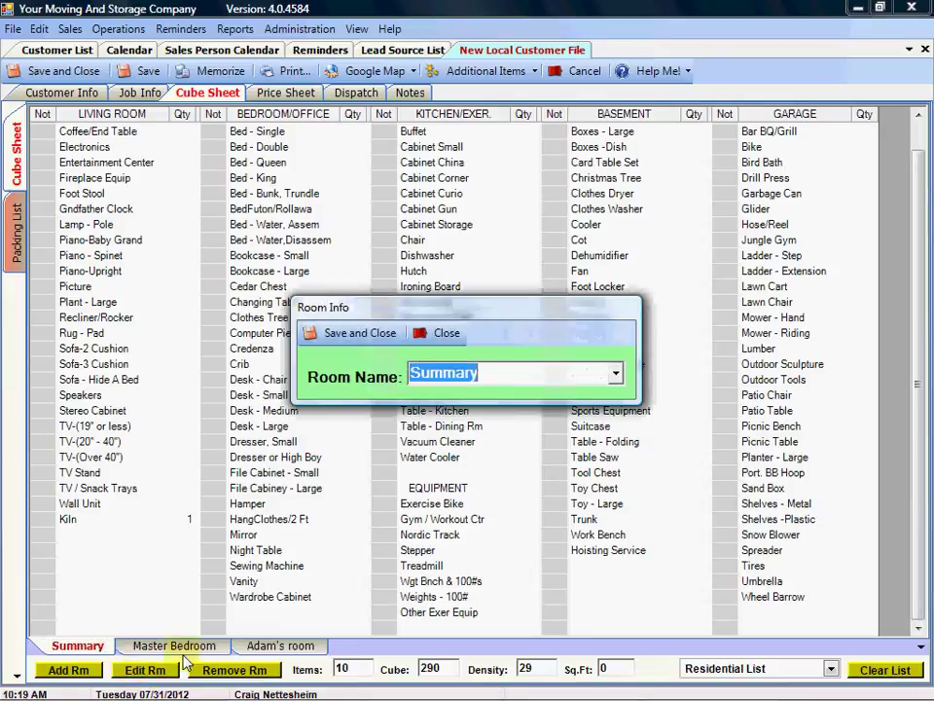
pyautogui.click(615, 373)
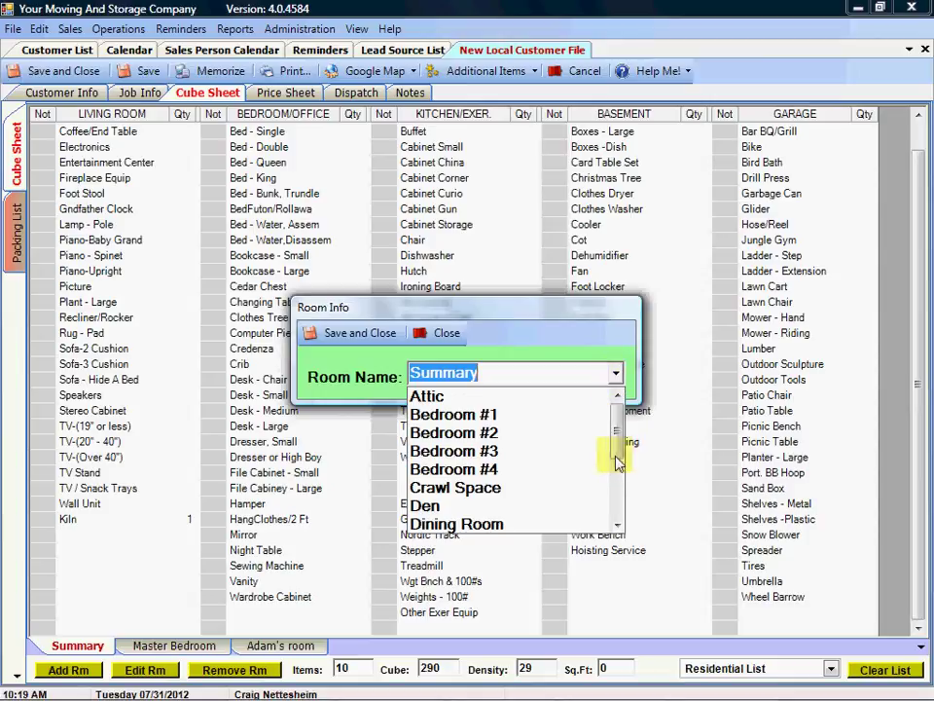
pyautogui.moveTo(615, 450); pyautogui.dragTo(615, 494)
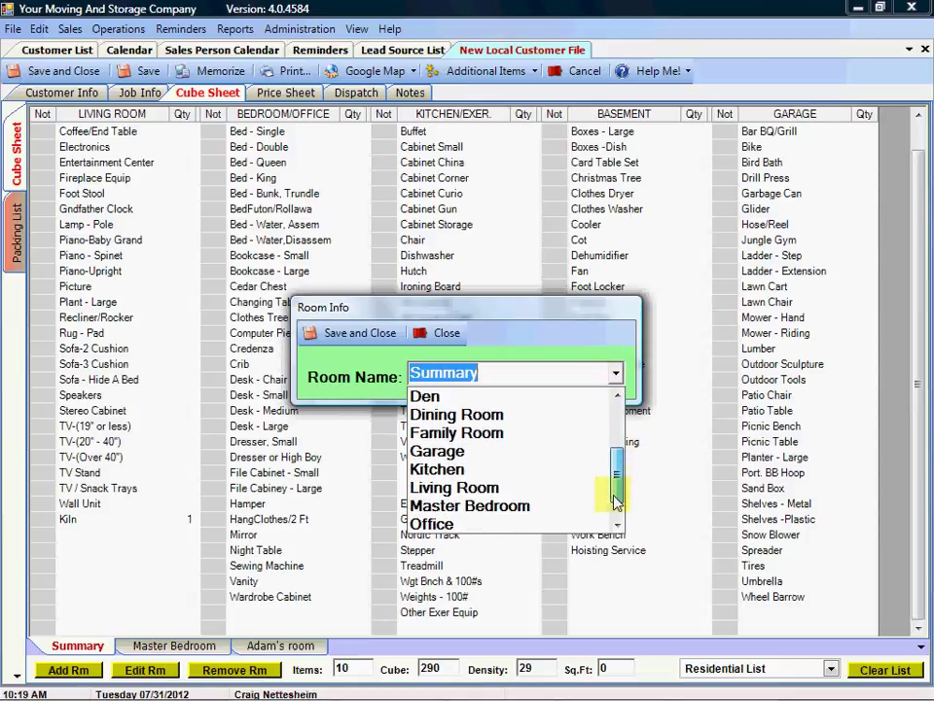
pyautogui.click(486, 490)
pyautogui.click(367, 337)
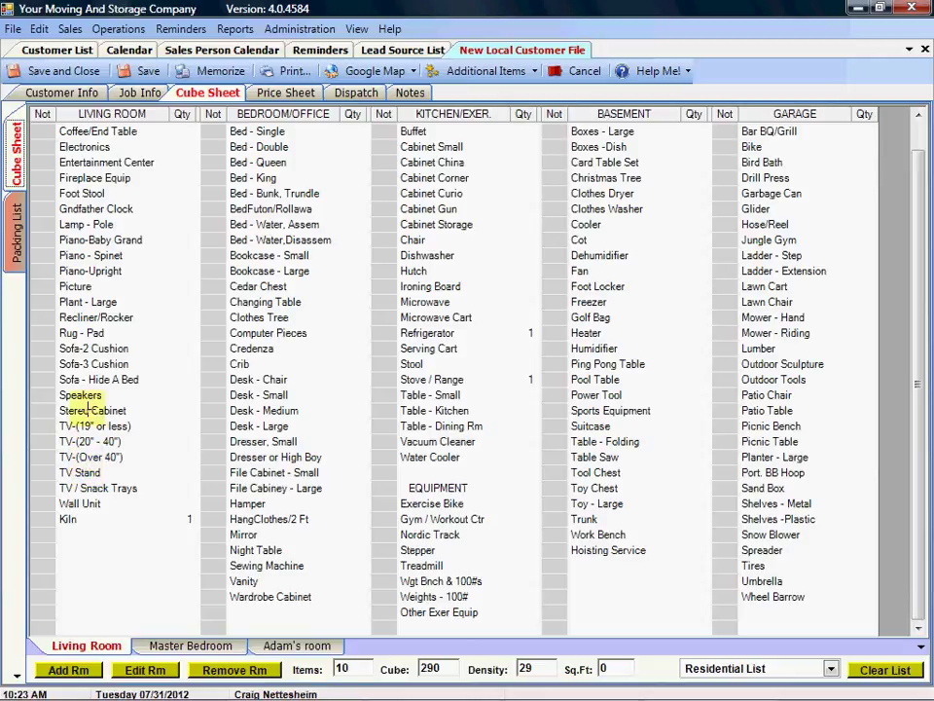
# Step: Open the Cube Sheet List administration and examine the Per Room and Residential List sheets and the commands for managing cube sheets and items
pyautogui.click(312, 35)
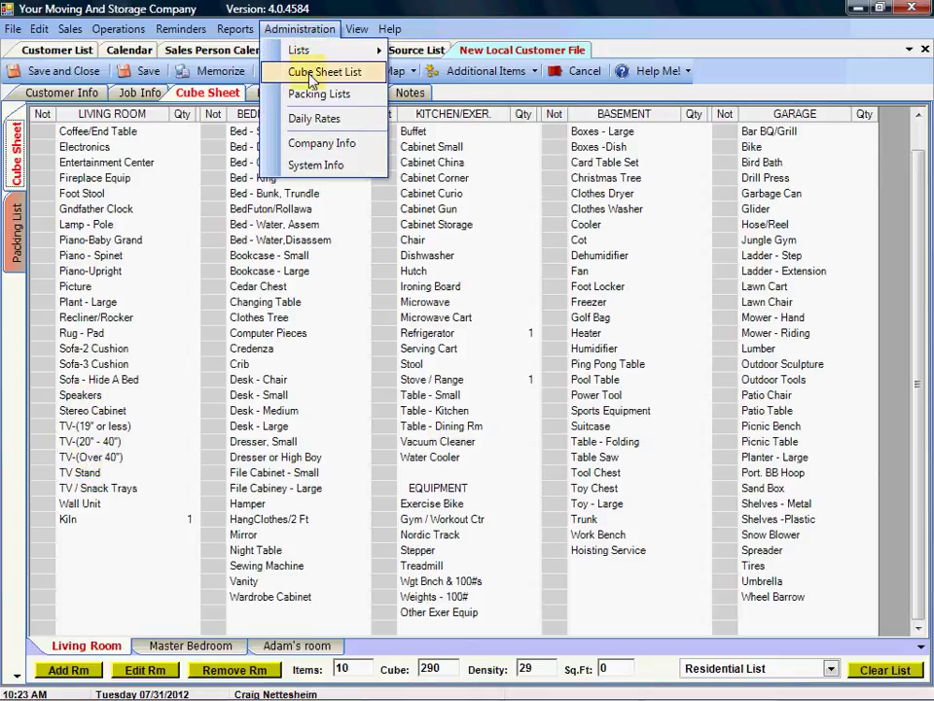
pyautogui.click(312, 73)
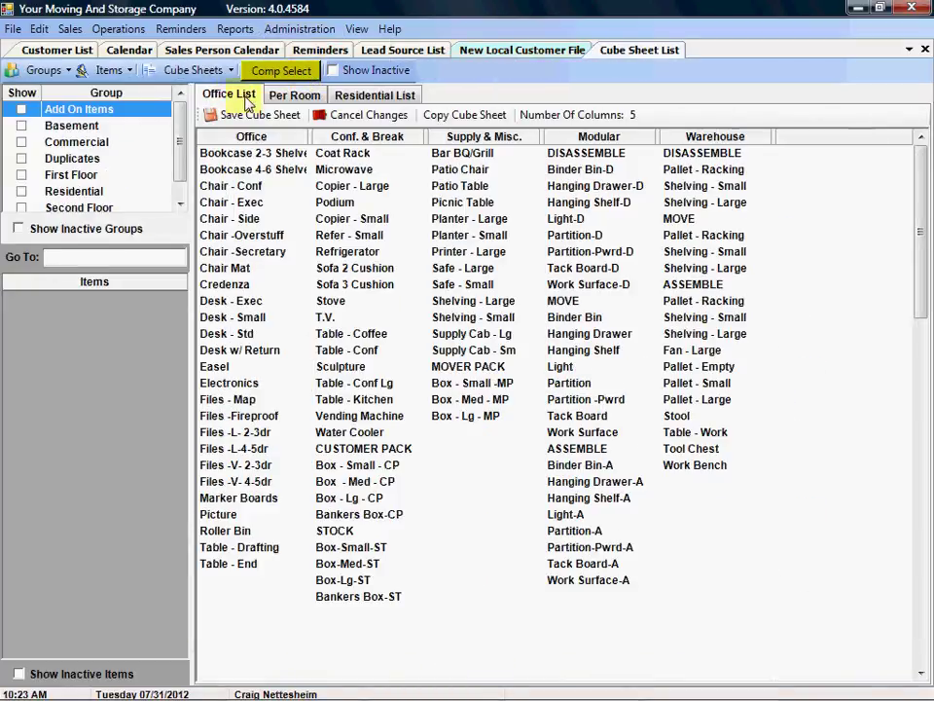
pyautogui.click(303, 95)
pyautogui.click(354, 97)
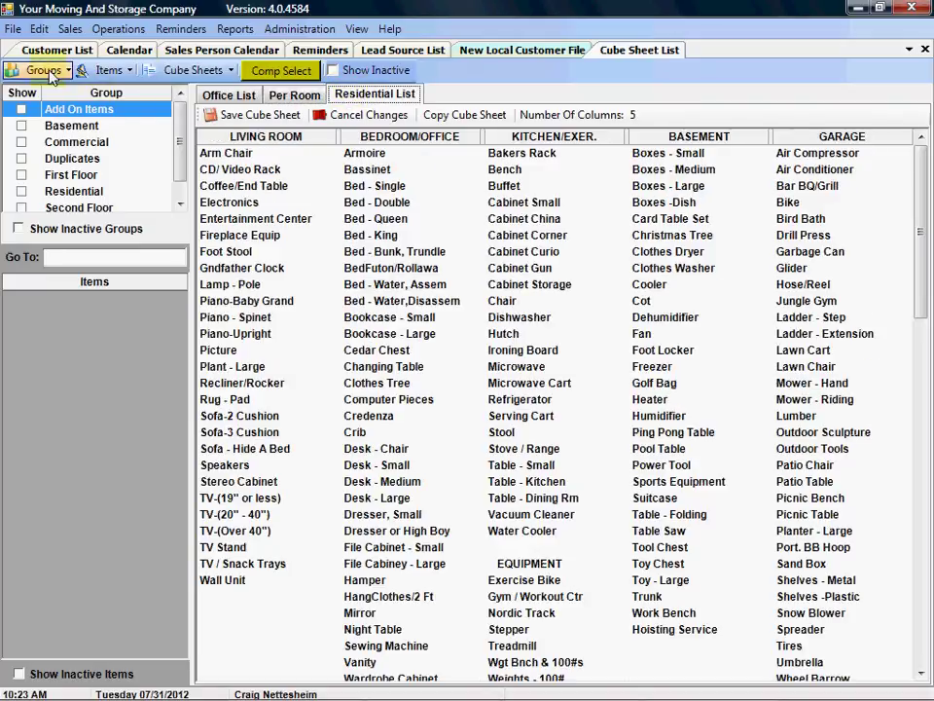
pyautogui.click(190, 70)
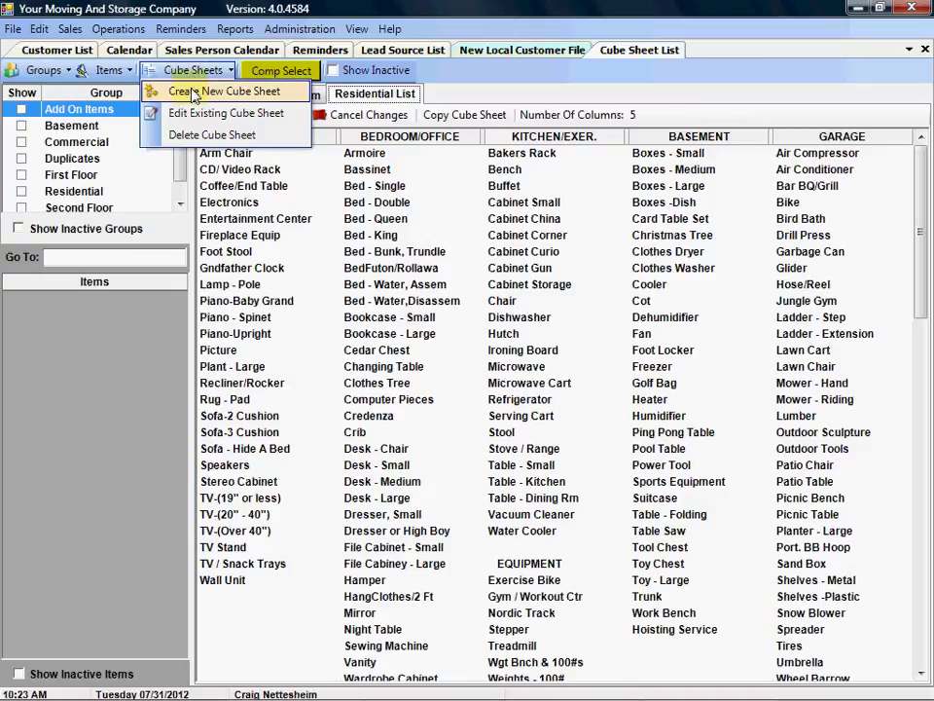
pyautogui.click(116, 74)
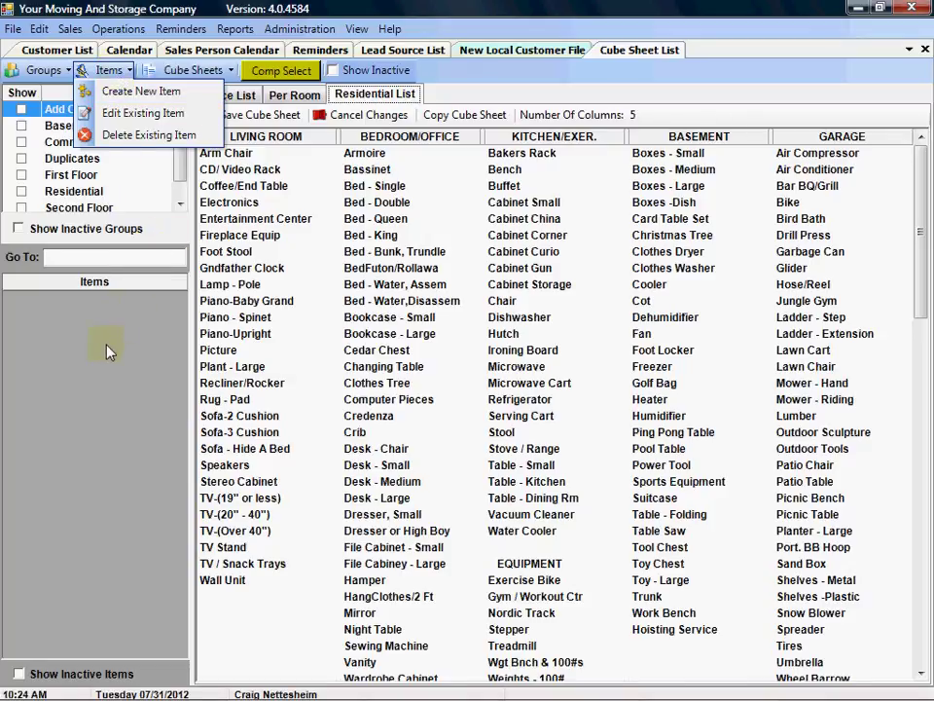
# Step: Show the Residential group's items, browse them down to the entries starting with O and P, and return to the New Local Customer File
pyautogui.click(80, 259)
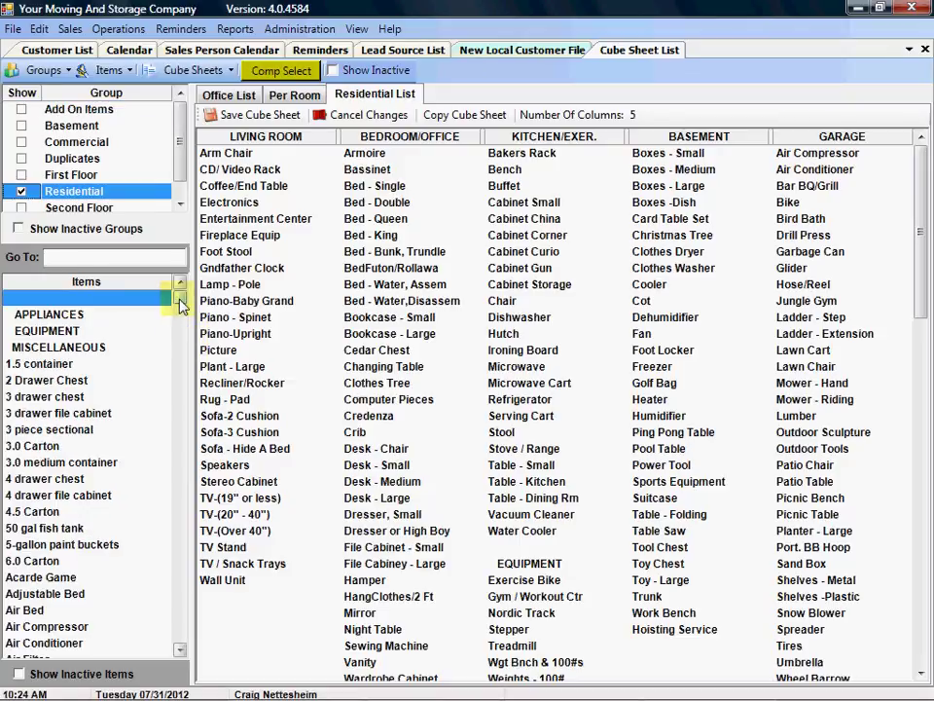
pyautogui.moveTo(180, 316); pyautogui.dragTo(246, 202)
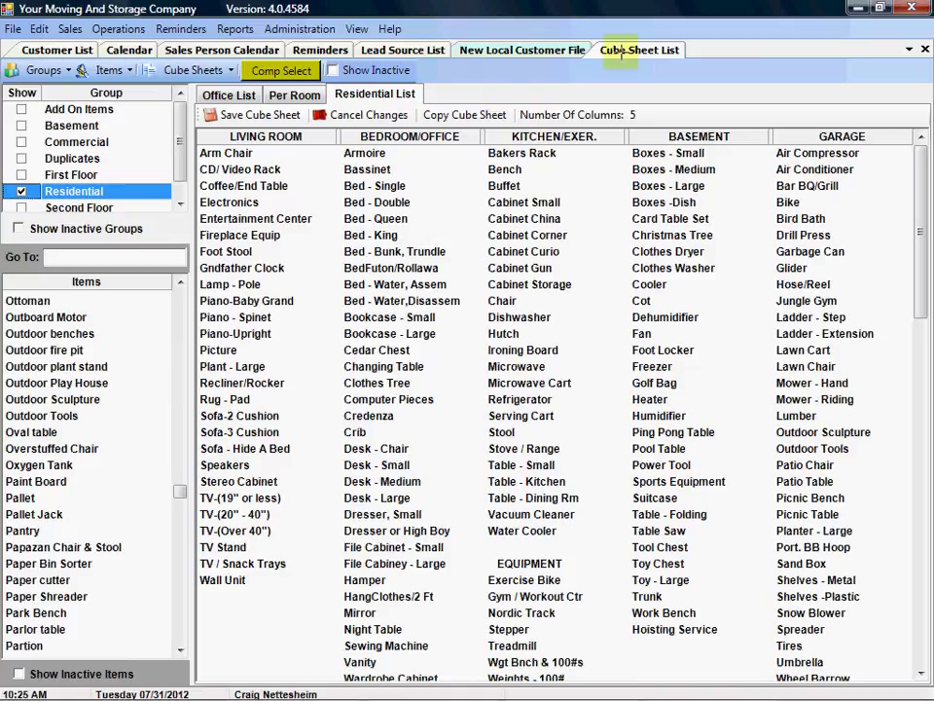
pyautogui.click(525, 50)
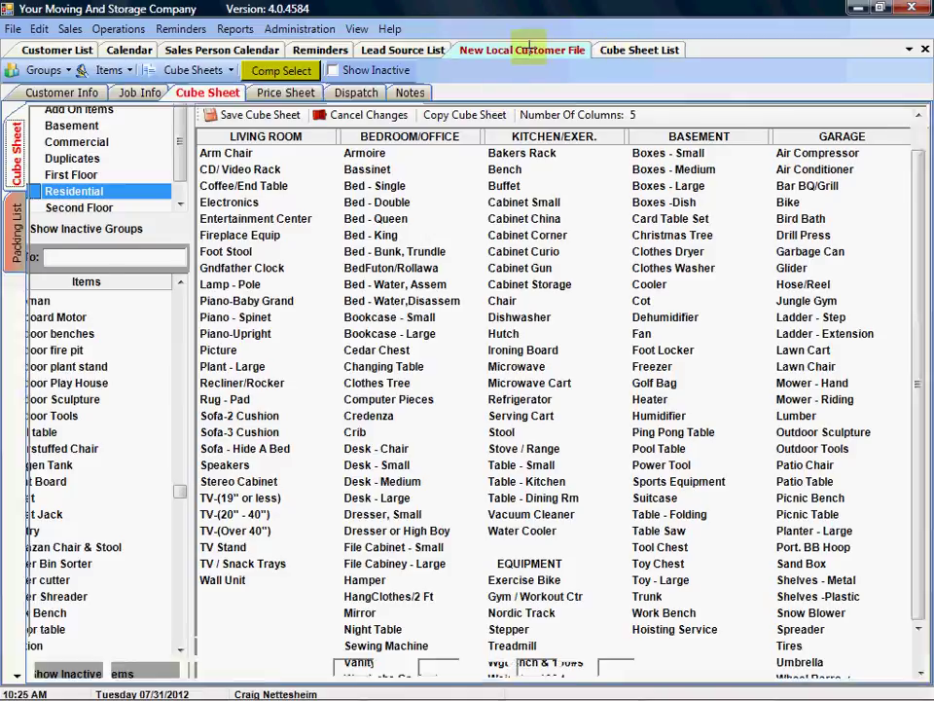